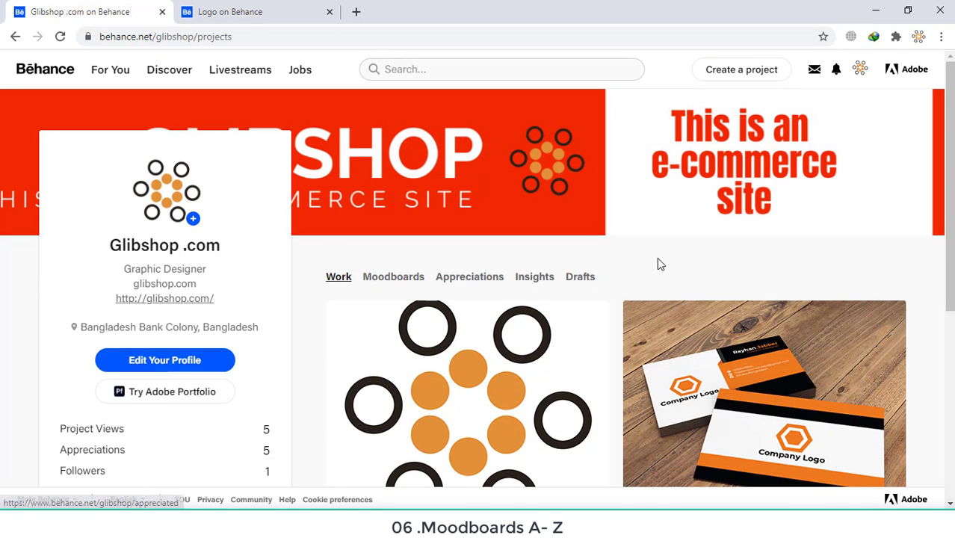
Open the Business Logo project's options and scroll through the Glibshop profile.
{"action": "left_click", "coordinate": [353, 323]}
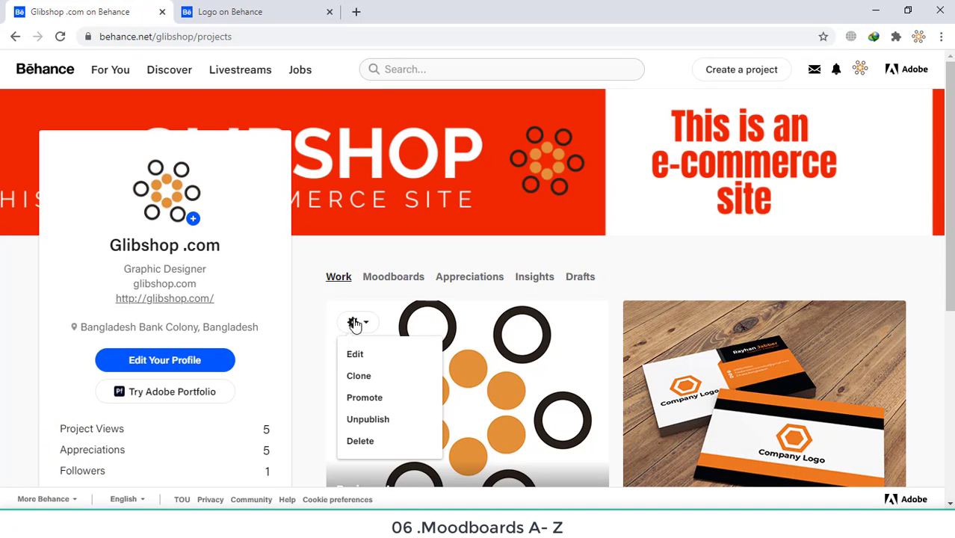
{"action": "scroll", "coordinate": [612, 260], "scroll_direction": "down", "scroll_amount": 4}
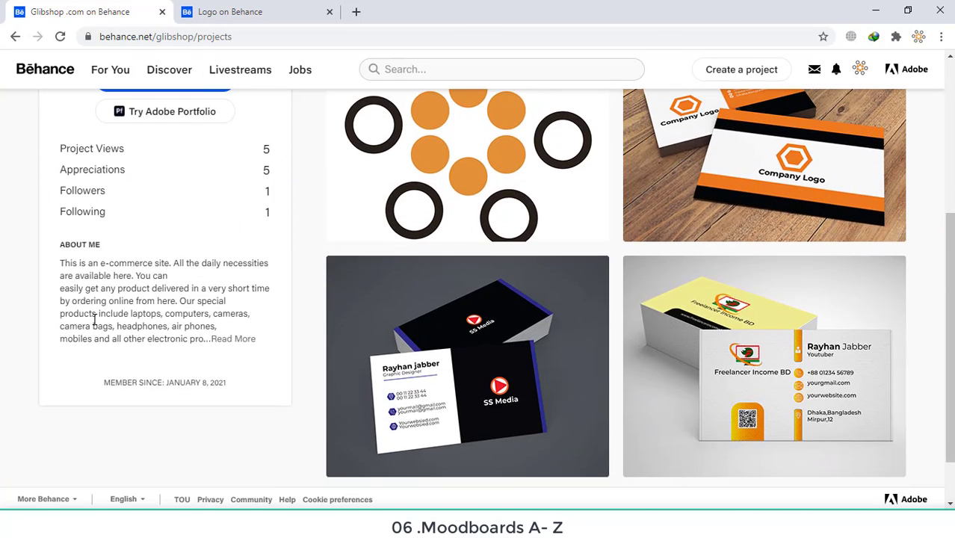
{"action": "scroll", "coordinate": [116, 319], "scroll_direction": "up", "scroll_amount": 4}
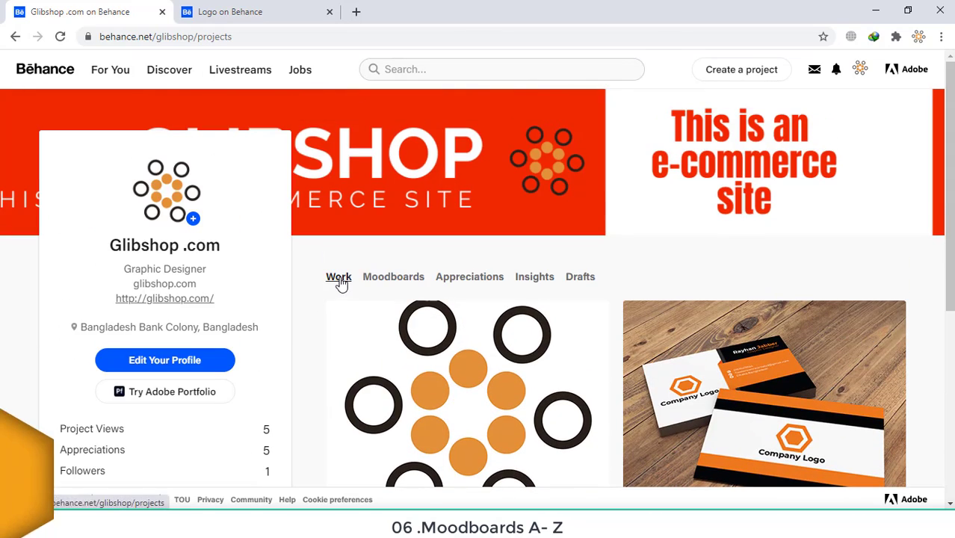
{"action": "scroll", "coordinate": [852, 326], "scroll_direction": "down", "scroll_amount": 3}
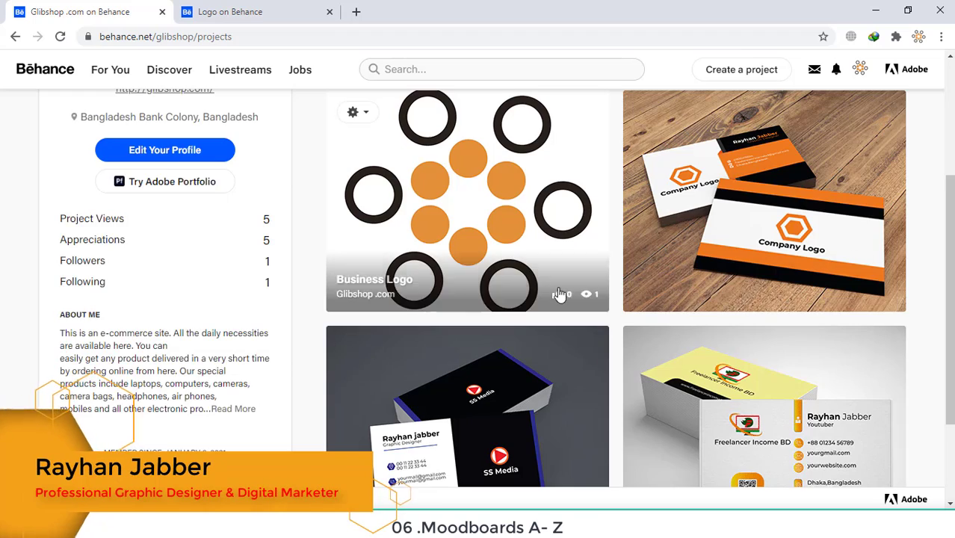
{"action": "scroll", "coordinate": [514, 251], "scroll_direction": "down", "scroll_amount": 2}
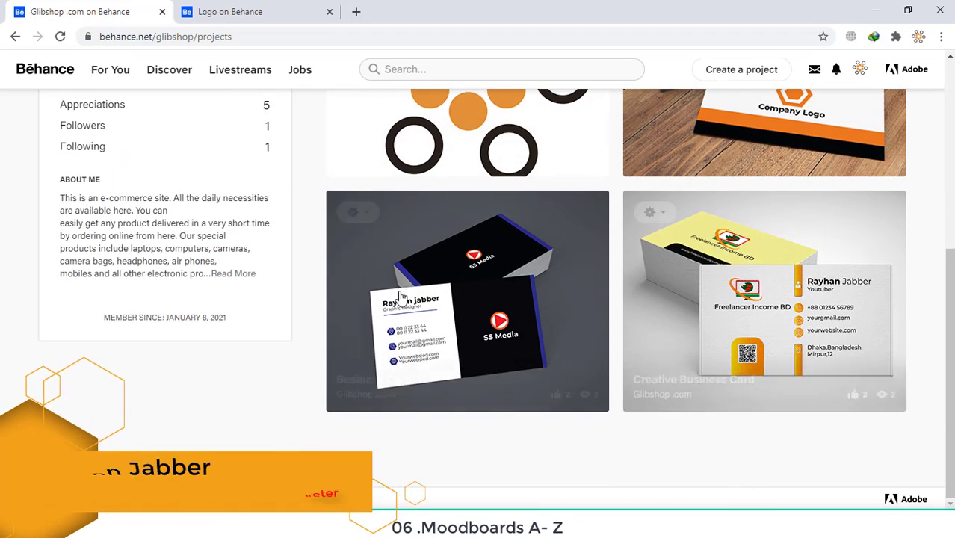
{"action": "scroll", "coordinate": [482, 220], "scroll_direction": "up", "scroll_amount": 1}
{"action": "scroll", "coordinate": [511, 273], "scroll_direction": "up", "scroll_amount": 4}
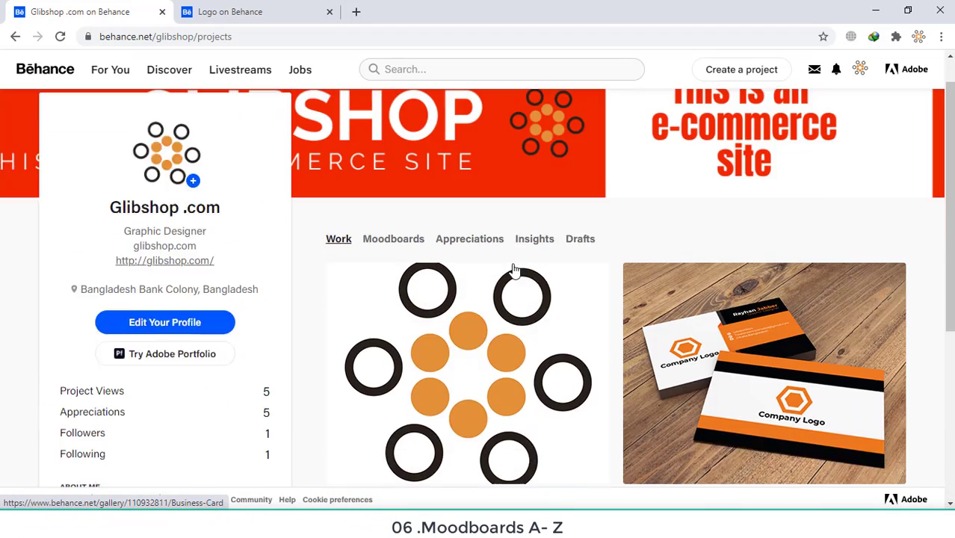
View the profile's moodboards, then its Appreciations list of three business card projects.
{"action": "left_click", "coordinate": [388, 282]}
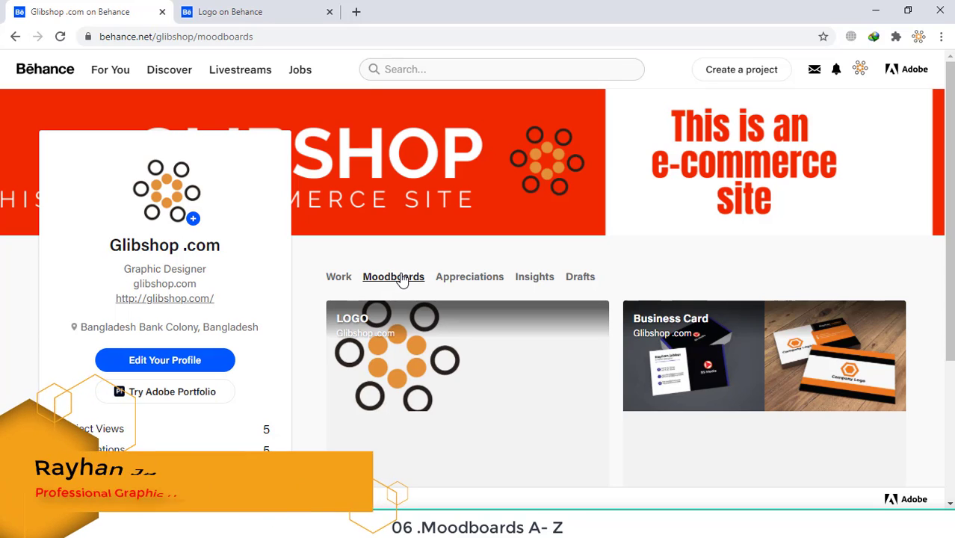
{"action": "left_click", "coordinate": [453, 277]}
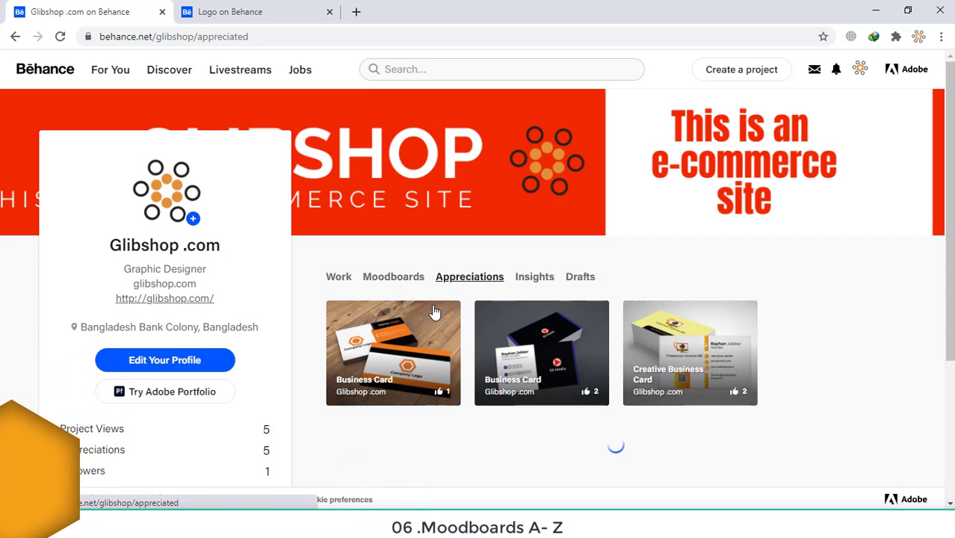
{"action": "scroll", "coordinate": [415, 361], "scroll_direction": "down", "scroll_amount": 1}
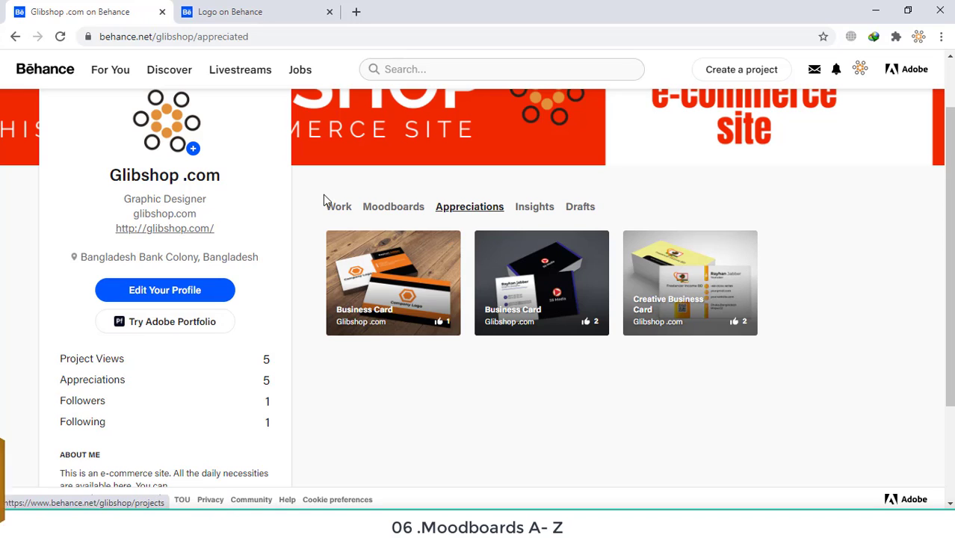
Appreciate the Business Logo project so Appreciations lists four projects.
{"action": "left_click", "coordinate": [339, 213]}
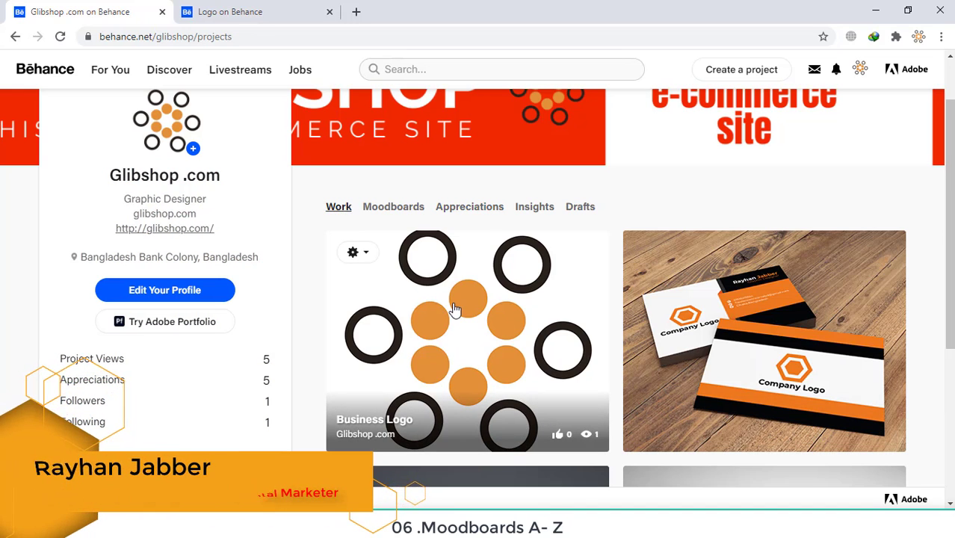
{"action": "left_click", "coordinate": [466, 213]}
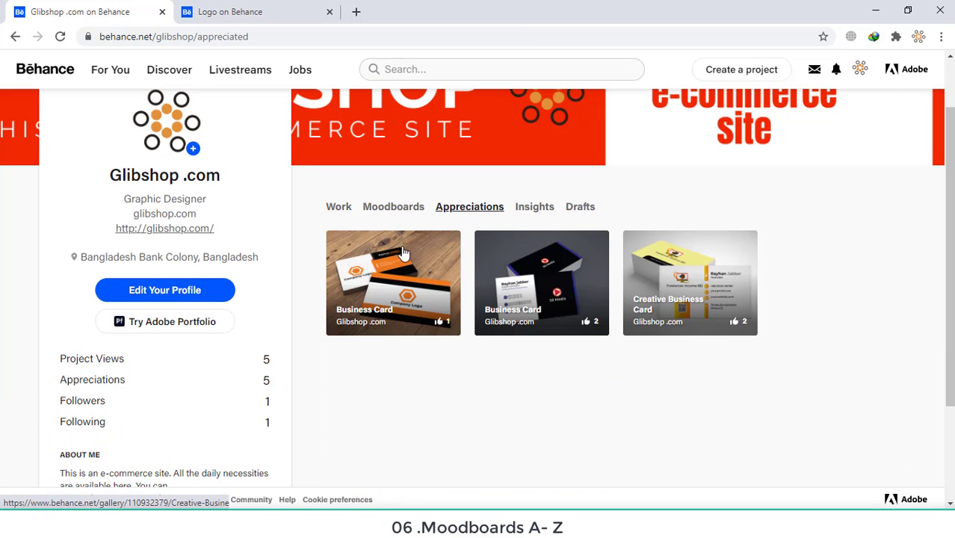
{"action": "left_click", "coordinate": [340, 206]}
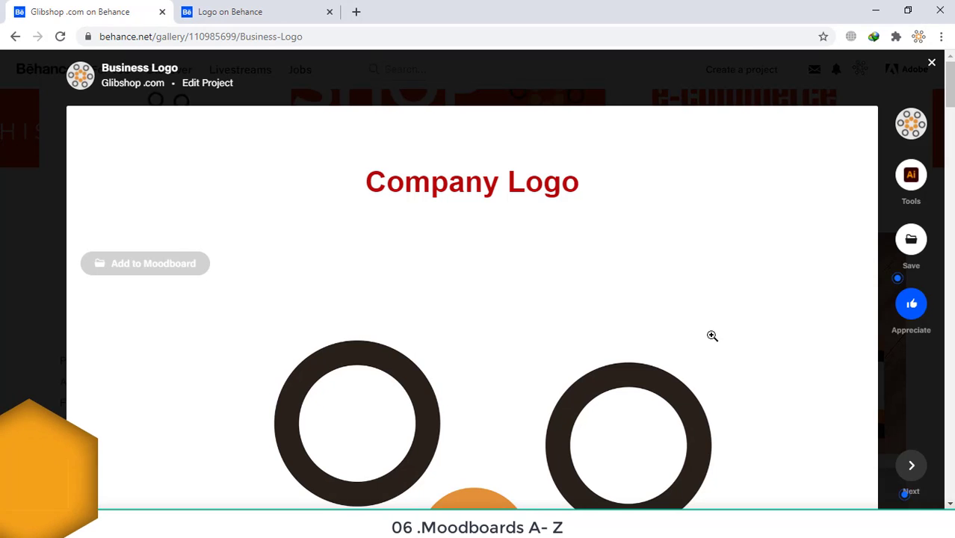
{"action": "left_click", "coordinate": [917, 313]}
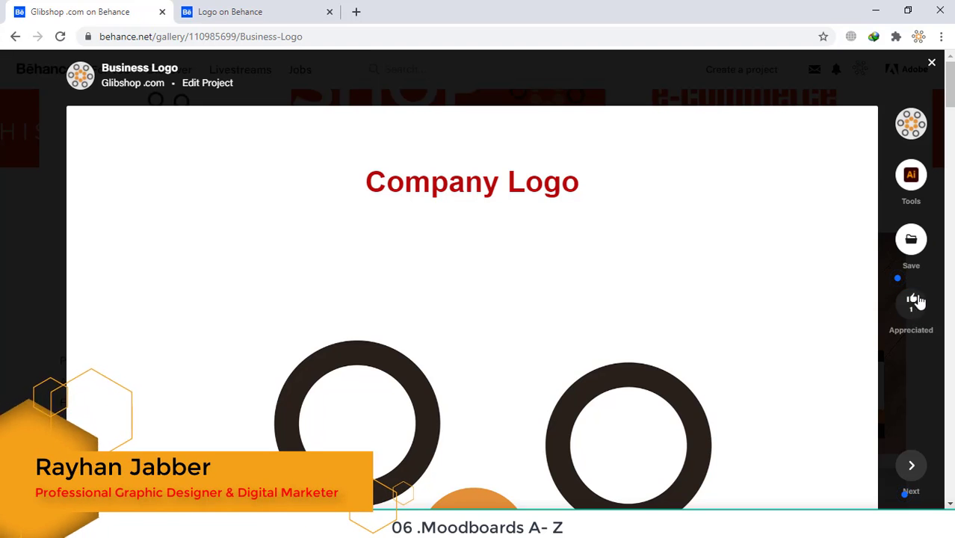
{"action": "left_click", "coordinate": [930, 63]}
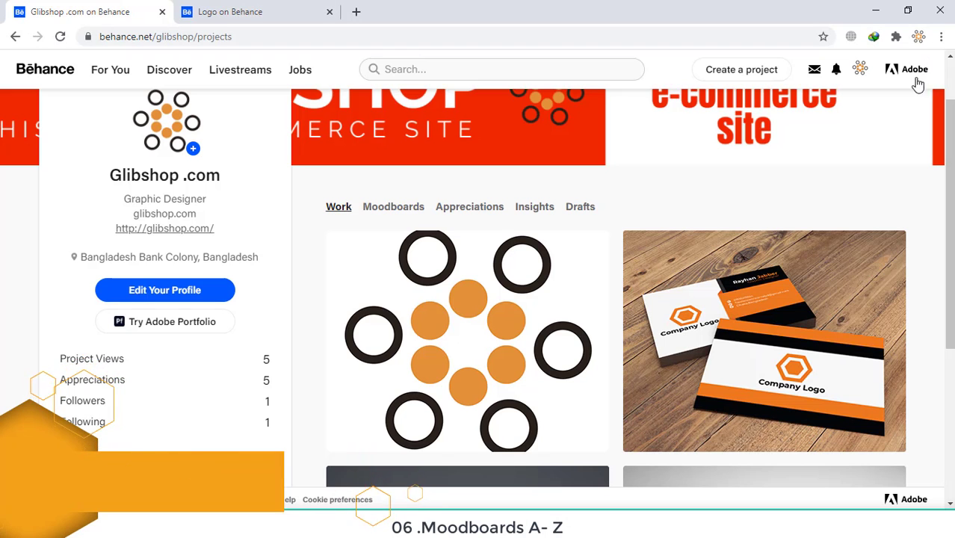
{"action": "left_click", "coordinate": [461, 208]}
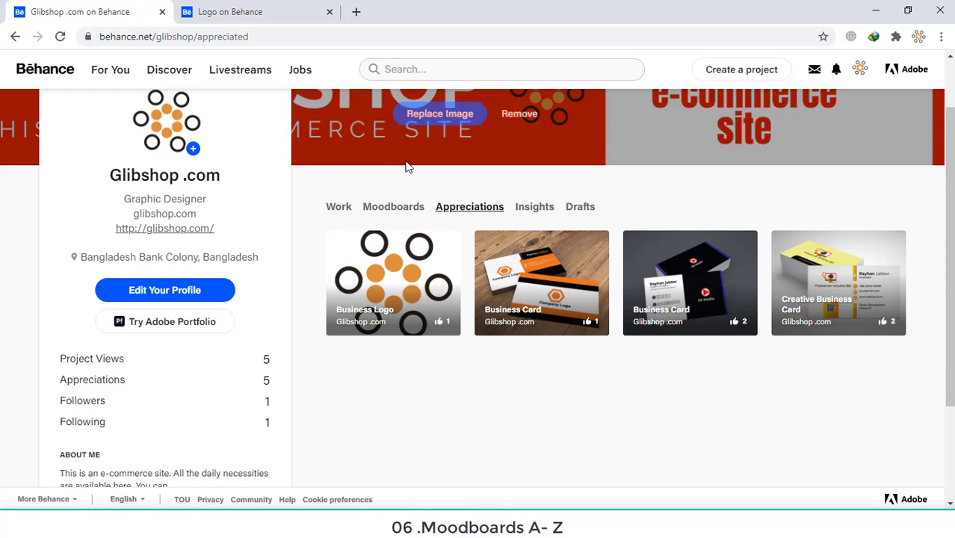
Review the Insights statistics and monthly charts: 19 views and 4 appreciations given.
{"action": "left_click", "coordinate": [524, 212]}
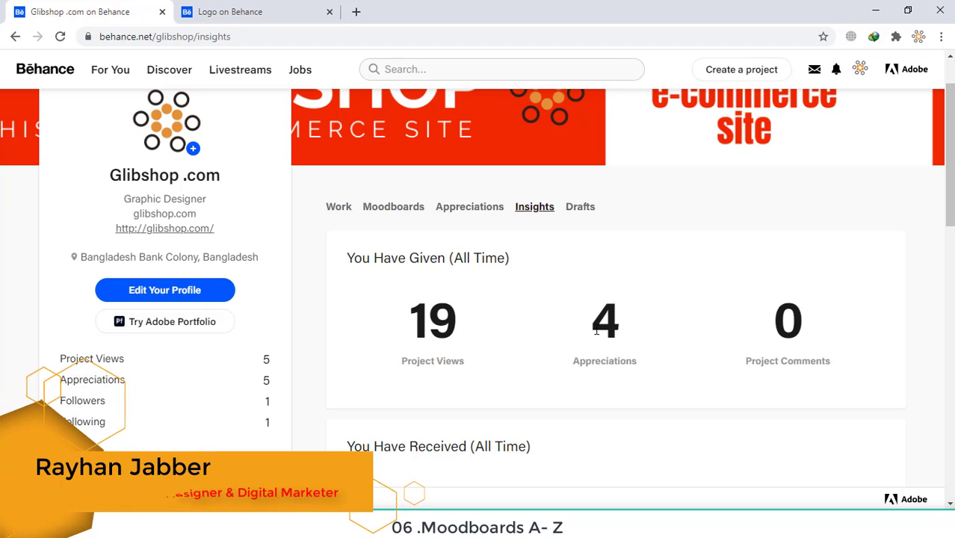
{"action": "scroll", "coordinate": [601, 325], "scroll_direction": "down", "scroll_amount": 1}
{"action": "scroll", "coordinate": [747, 310], "scroll_direction": "down", "scroll_amount": 2}
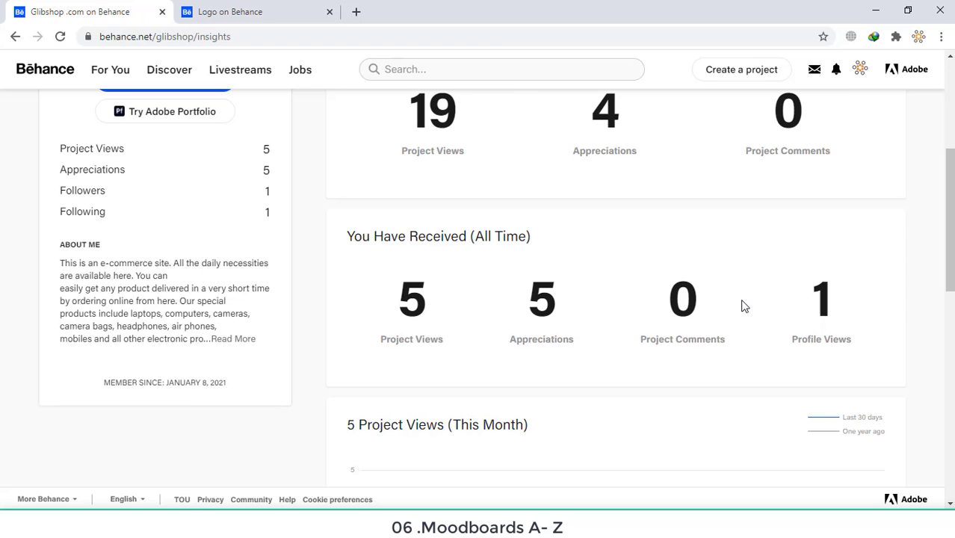
{"action": "scroll", "coordinate": [725, 351], "scroll_direction": "down", "scroll_amount": 3}
{"action": "scroll", "coordinate": [486, 338], "scroll_direction": "down", "scroll_amount": 1}
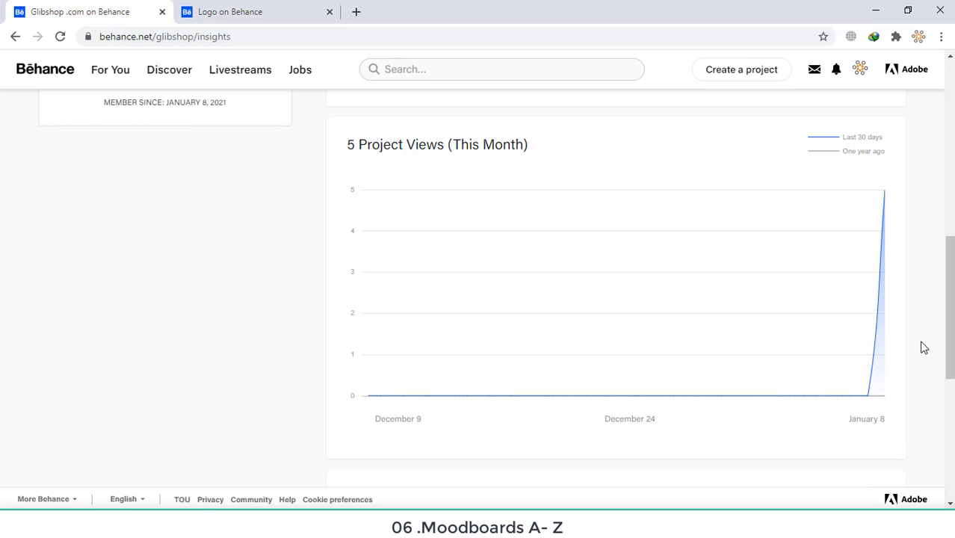
{"action": "scroll", "coordinate": [785, 300], "scroll_direction": "down", "scroll_amount": 4}
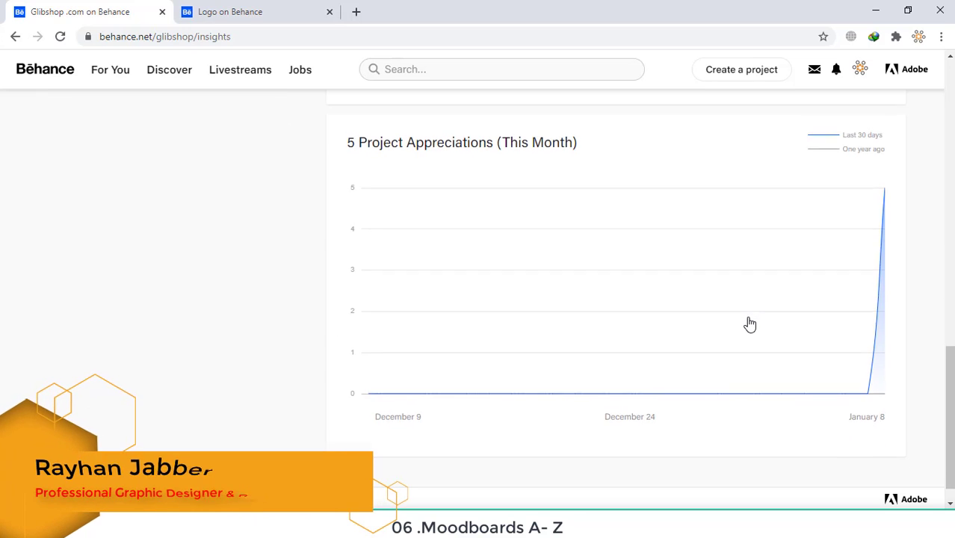
{"action": "scroll", "coordinate": [749, 324], "scroll_direction": "up", "scroll_amount": 8}
{"action": "scroll", "coordinate": [749, 324], "scroll_direction": "up", "scroll_amount": 5}
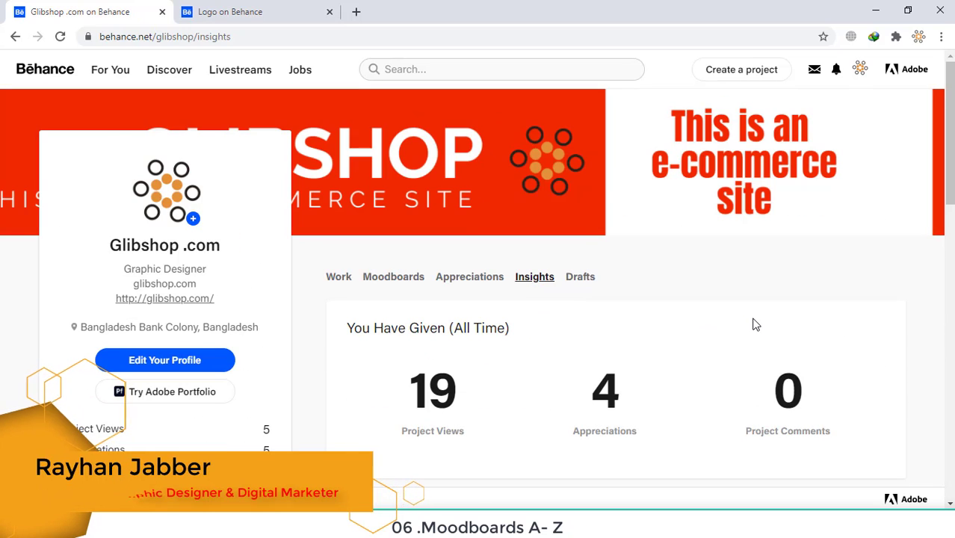
View the empty Drafts tab with its Create a Project placeholder.
{"action": "left_click", "coordinate": [579, 277]}
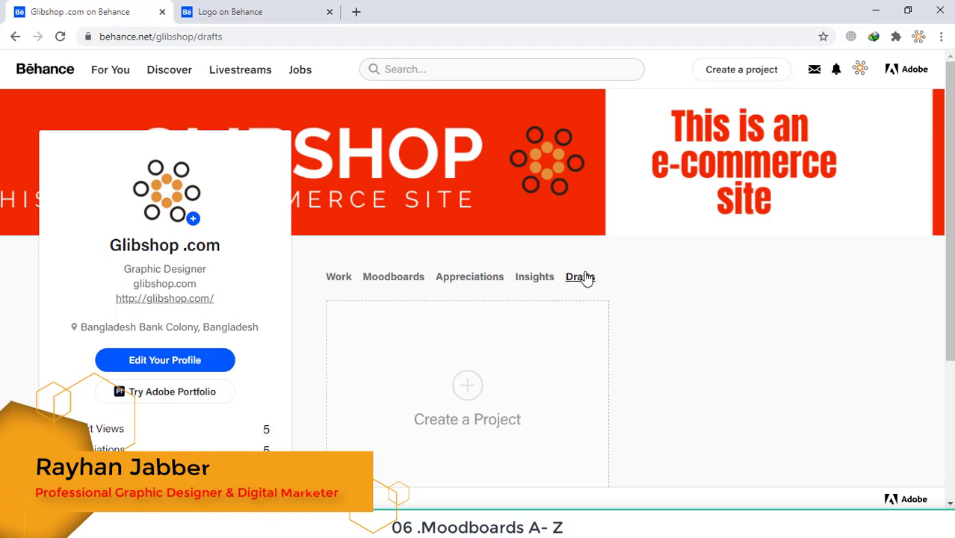
{"action": "scroll", "coordinate": [552, 328], "scroll_direction": "down", "scroll_amount": 3}
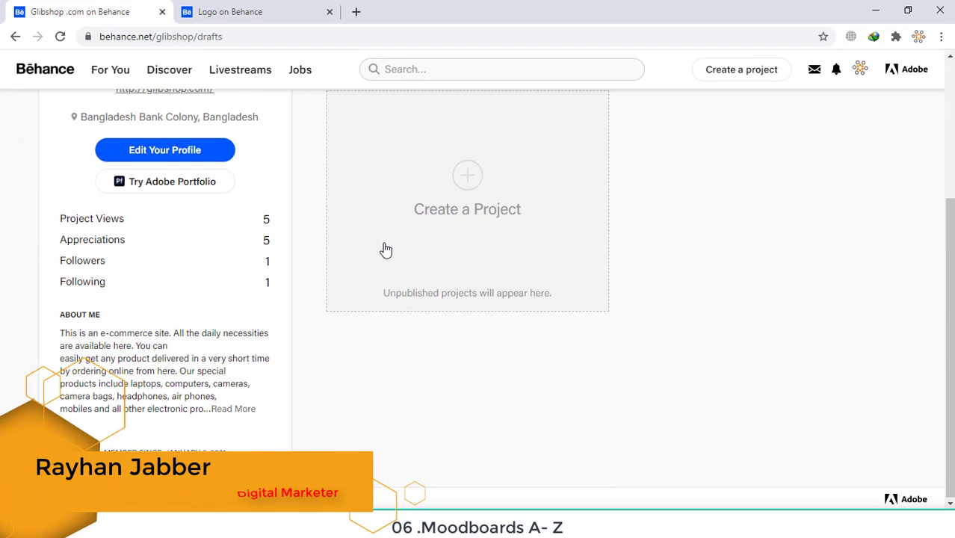
{"action": "scroll", "coordinate": [385, 249], "scroll_direction": "up", "scroll_amount": 3}
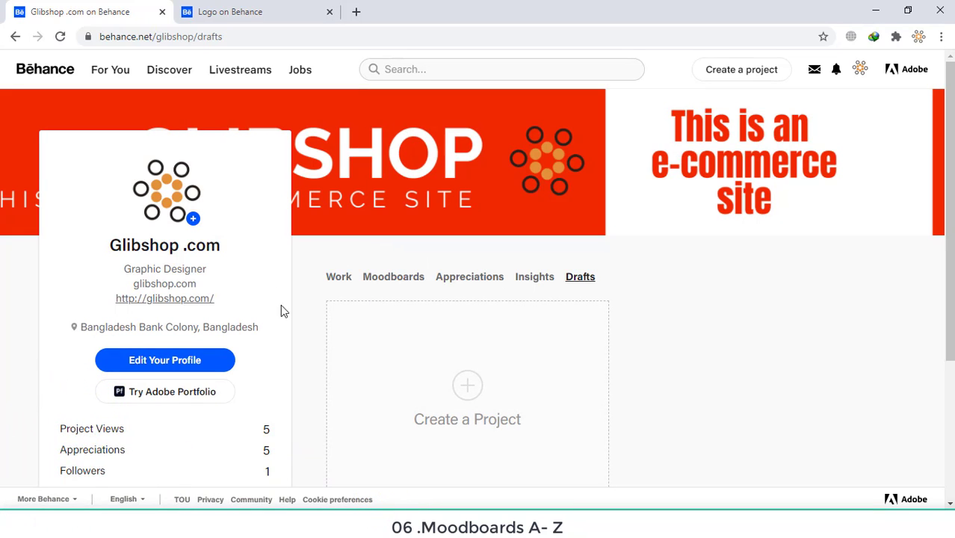
{"action": "scroll", "coordinate": [351, 323], "scroll_direction": "down", "scroll_amount": 1}
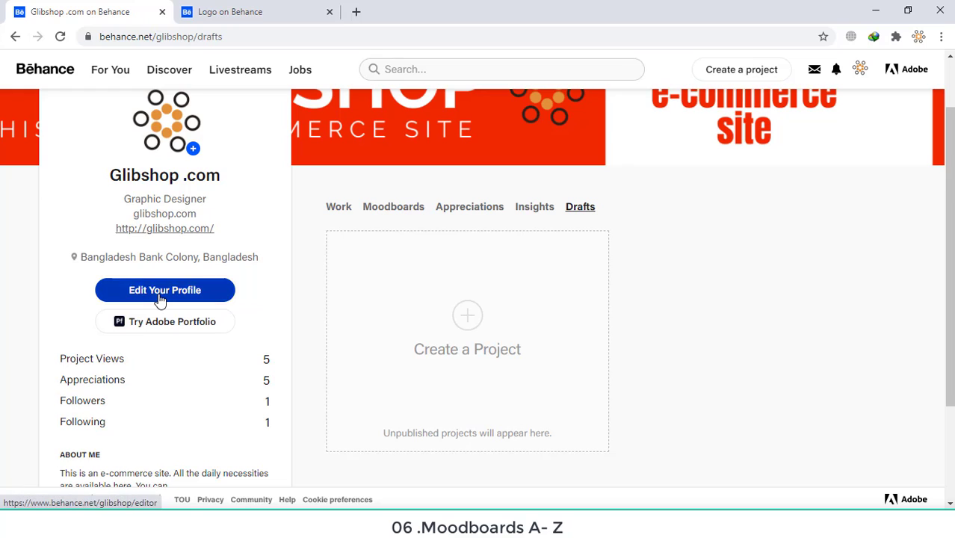
Open the profile editor and look over the name and basic info fields.
{"action": "left_click", "coordinate": [160, 298]}
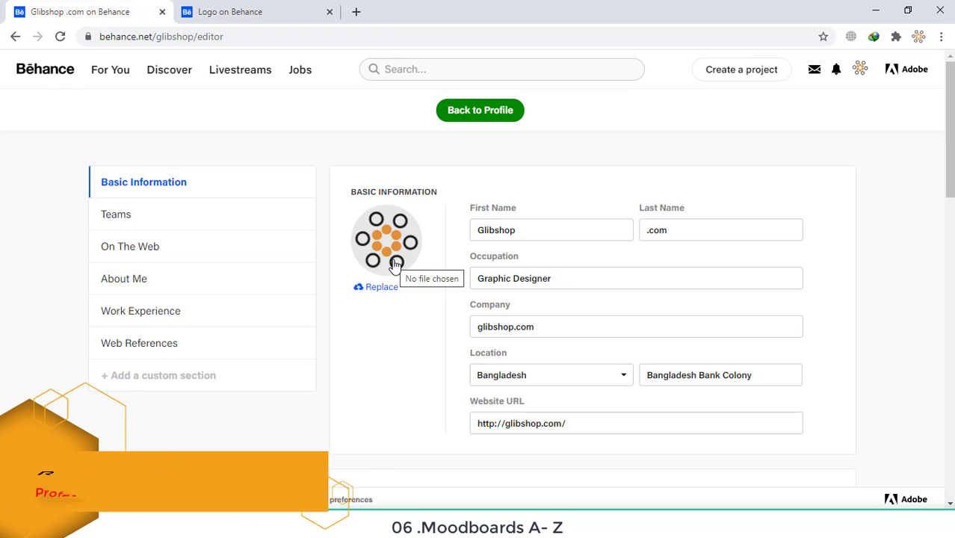
{"action": "left_click", "coordinate": [657, 230]}
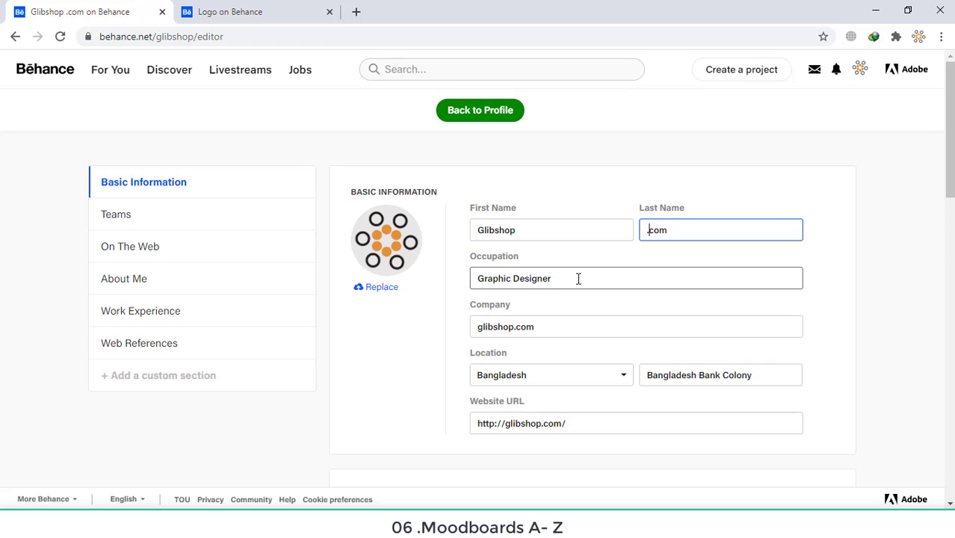
{"action": "scroll", "coordinate": [571, 314], "scroll_direction": "down", "scroll_amount": 1}
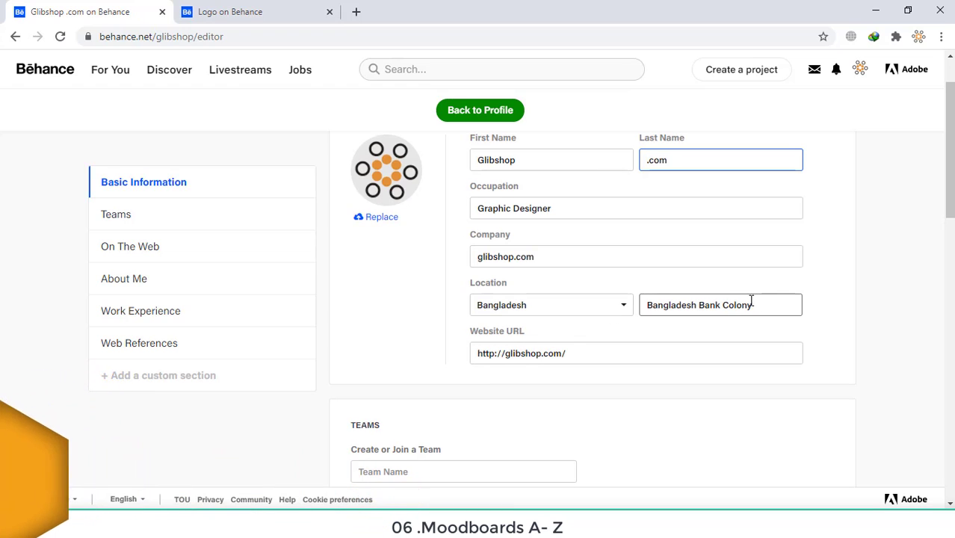
{"action": "scroll", "coordinate": [751, 302], "scroll_direction": "down", "scroll_amount": 1}
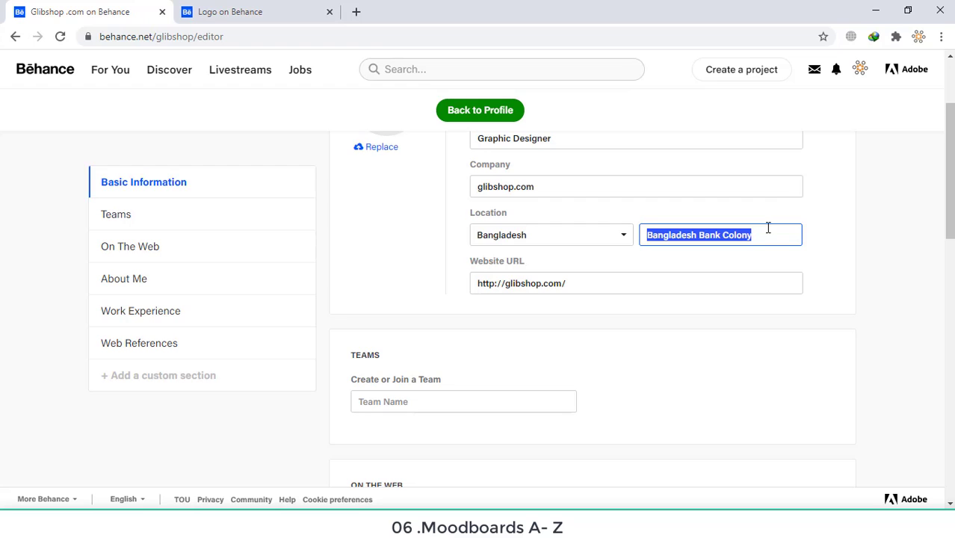
Clear the city field so the location reads only Bangladesh.
{"action": "type", "text": "Dhaka"}
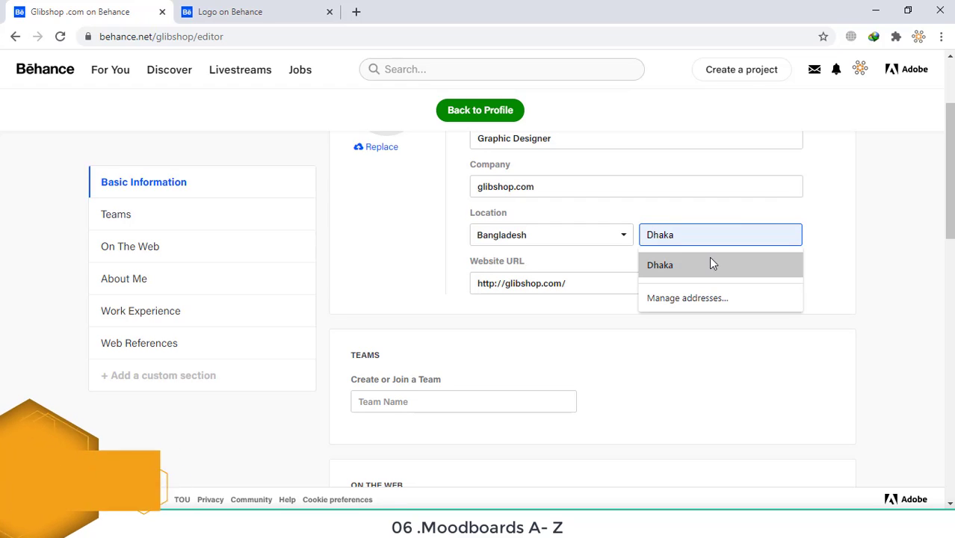
{"action": "left_click", "coordinate": [710, 259]}
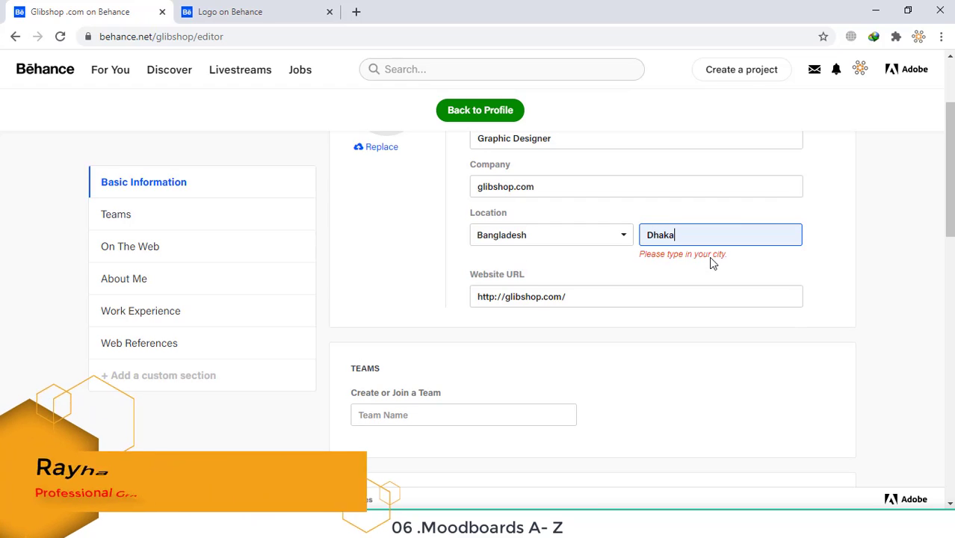
{"action": "left_click", "coordinate": [671, 297]}
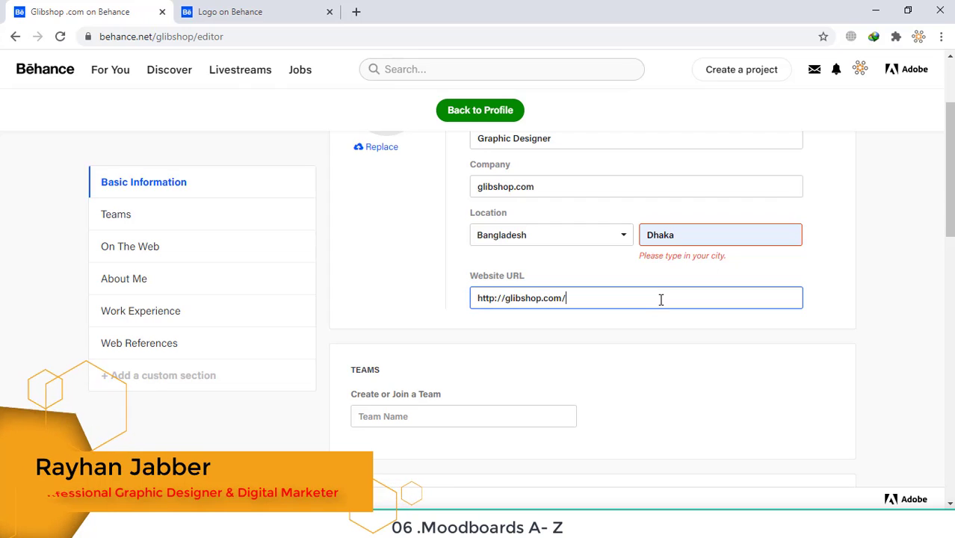
{"action": "left_click", "coordinate": [709, 241]}
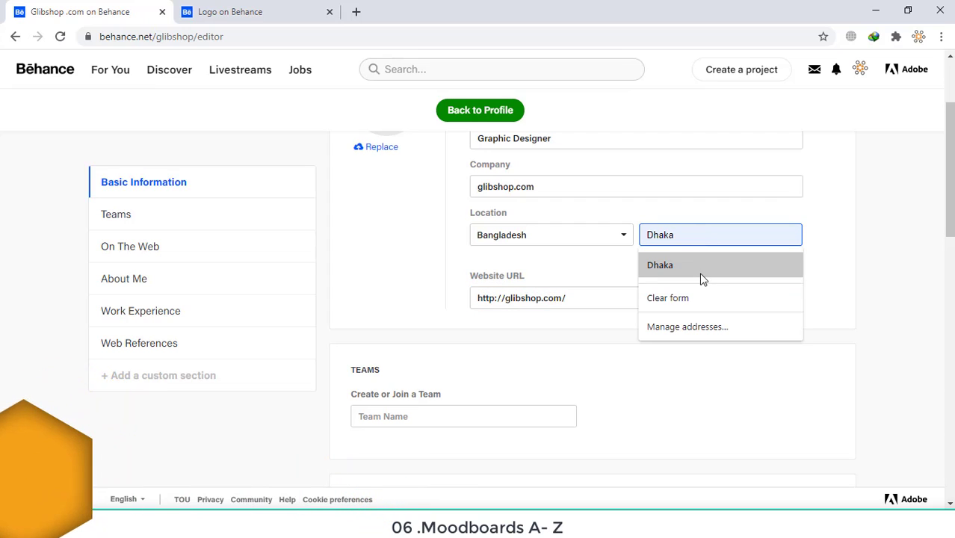
{"action": "left_click", "coordinate": [698, 301]}
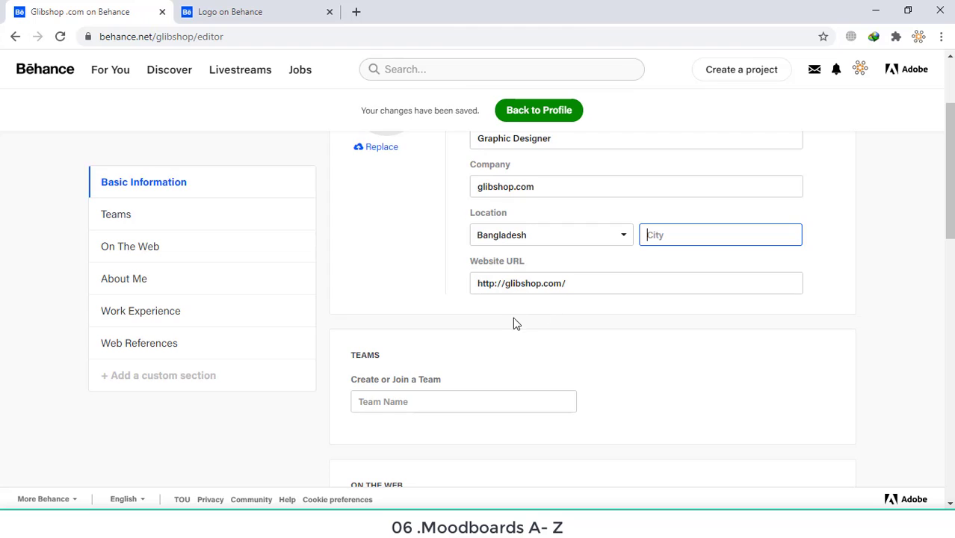
{"action": "scroll", "coordinate": [513, 321], "scroll_direction": "down", "scroll_amount": 1}
{"action": "left_click", "coordinate": [580, 210]}
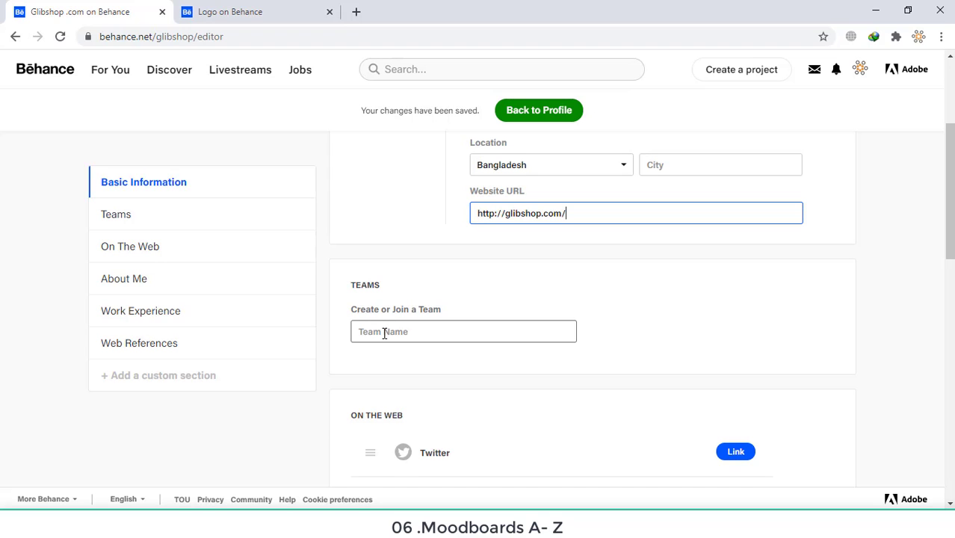
Browse the On The Web and About Me sections, then return to the Glibshop profile.
{"action": "scroll", "coordinate": [443, 311], "scroll_direction": "down", "scroll_amount": 2}
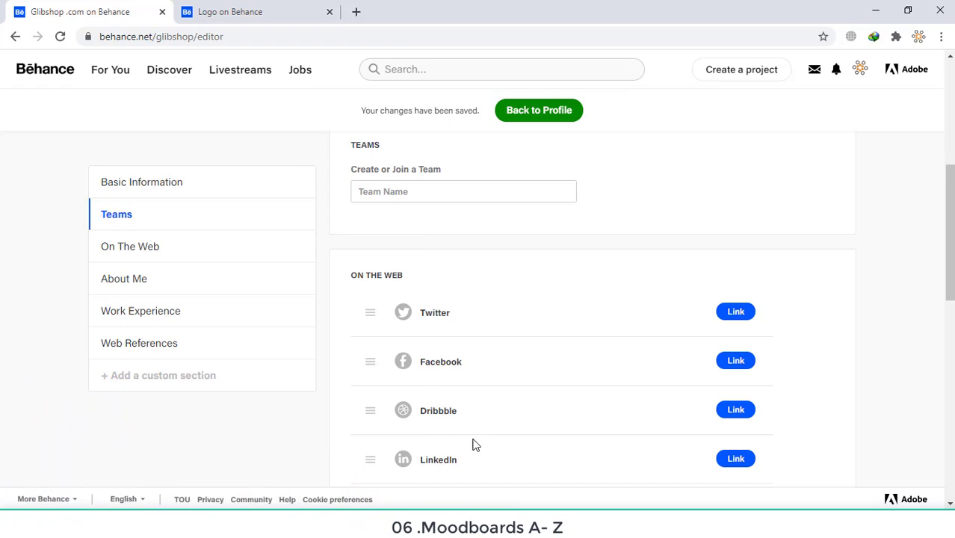
{"action": "scroll", "coordinate": [475, 444], "scroll_direction": "down", "scroll_amount": 1}
{"action": "scroll", "coordinate": [472, 440], "scroll_direction": "down", "scroll_amount": 1}
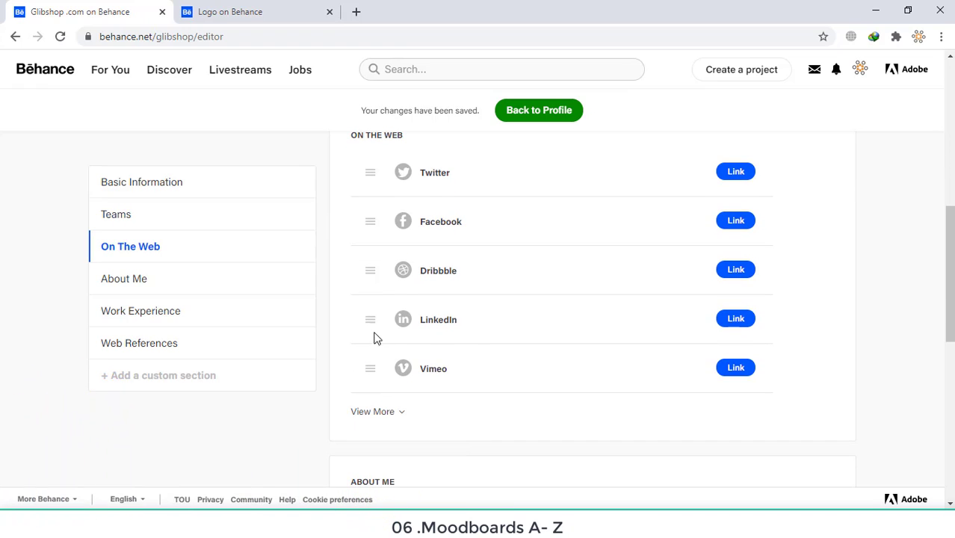
{"action": "scroll", "coordinate": [410, 224], "scroll_direction": "up", "scroll_amount": 1}
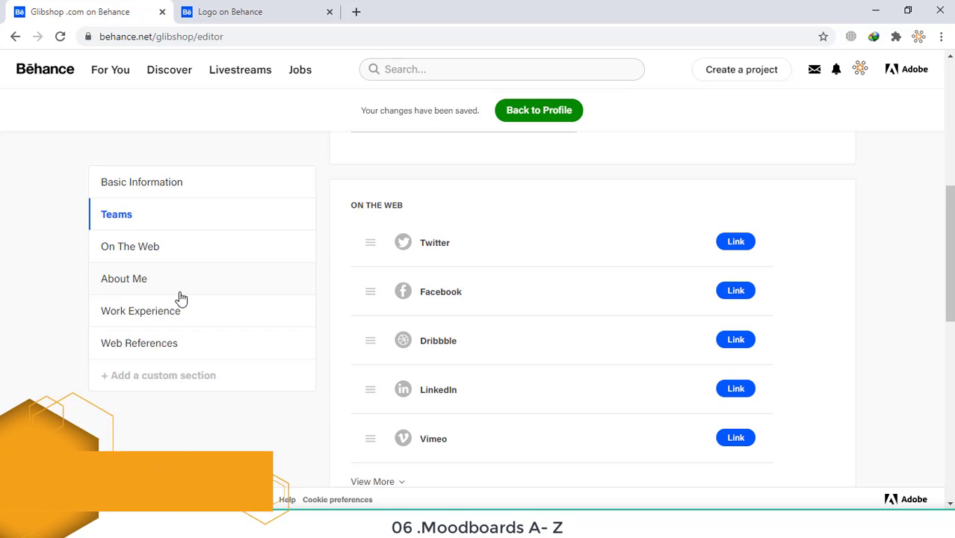
{"action": "left_click", "coordinate": [142, 247]}
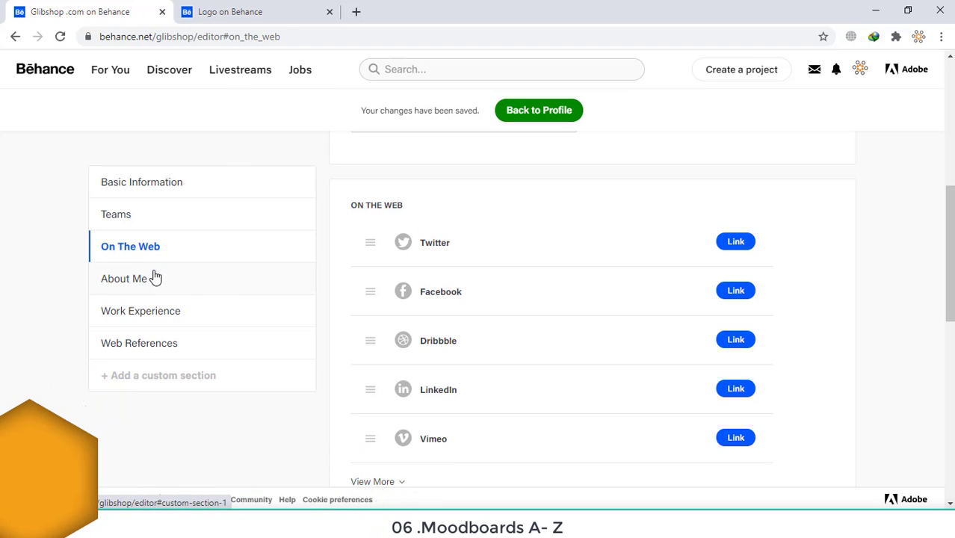
{"action": "left_click", "coordinate": [153, 278]}
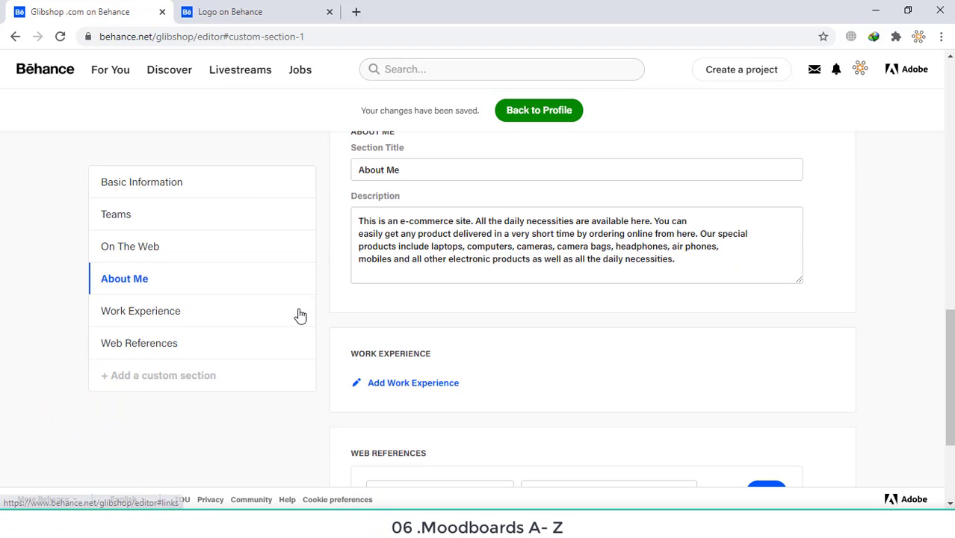
{"action": "scroll", "coordinate": [532, 328], "scroll_direction": "down", "scroll_amount": 3}
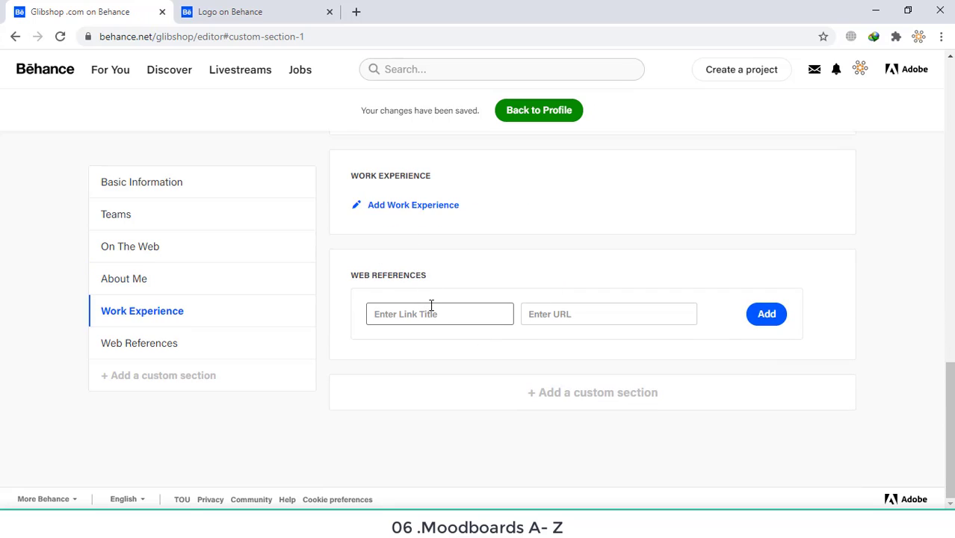
{"action": "left_click", "coordinate": [569, 313]}
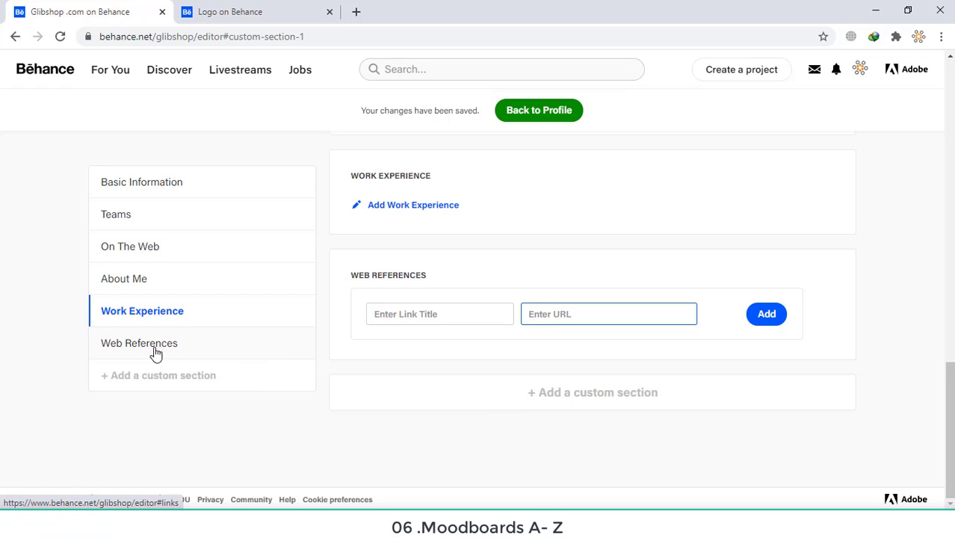
{"action": "scroll", "coordinate": [536, 273], "scroll_direction": "up", "scroll_amount": 10}
{"action": "scroll", "coordinate": [536, 273], "scroll_direction": "up", "scroll_amount": 10}
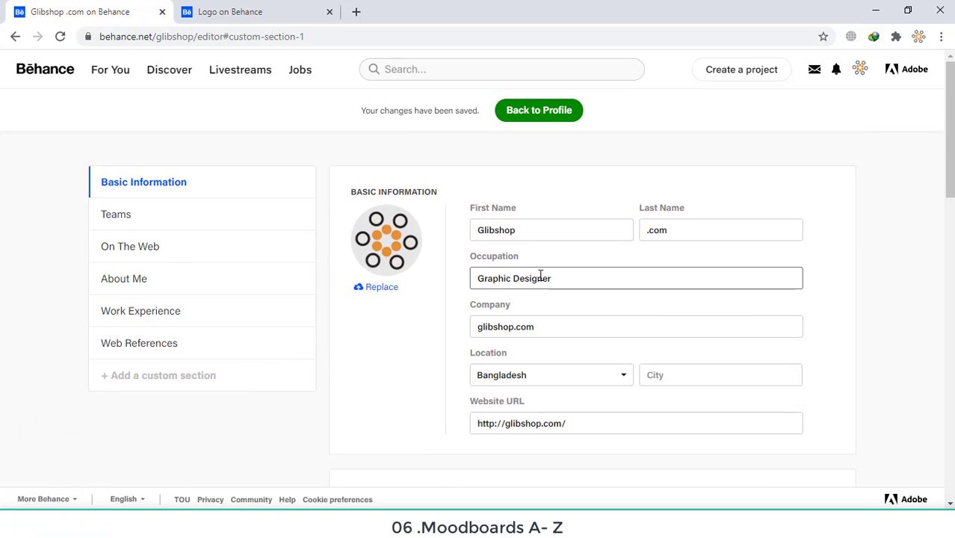
{"action": "left_click", "coordinate": [527, 113]}
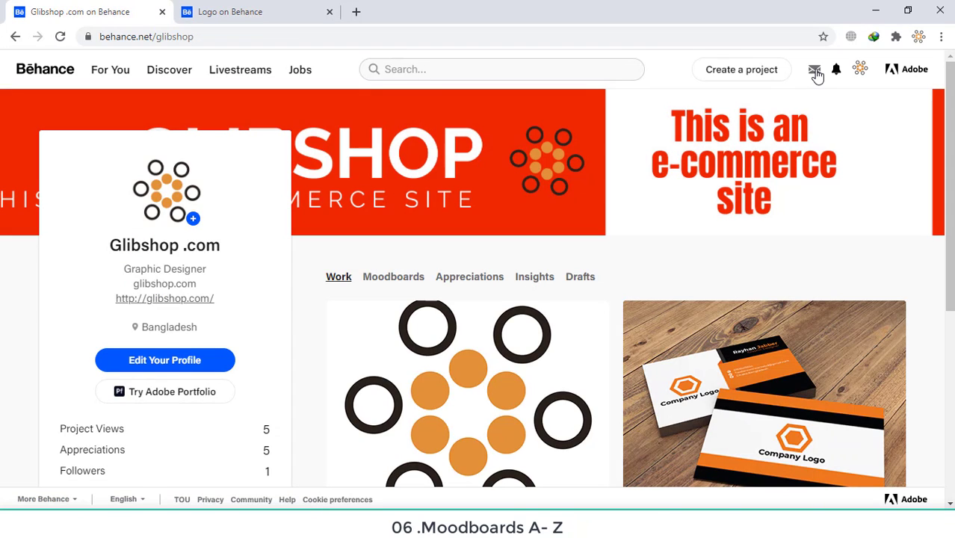
Check messages and notifications (two appreciations, one new follower), then open Creative Jobs.
{"action": "left_click", "coordinate": [815, 72]}
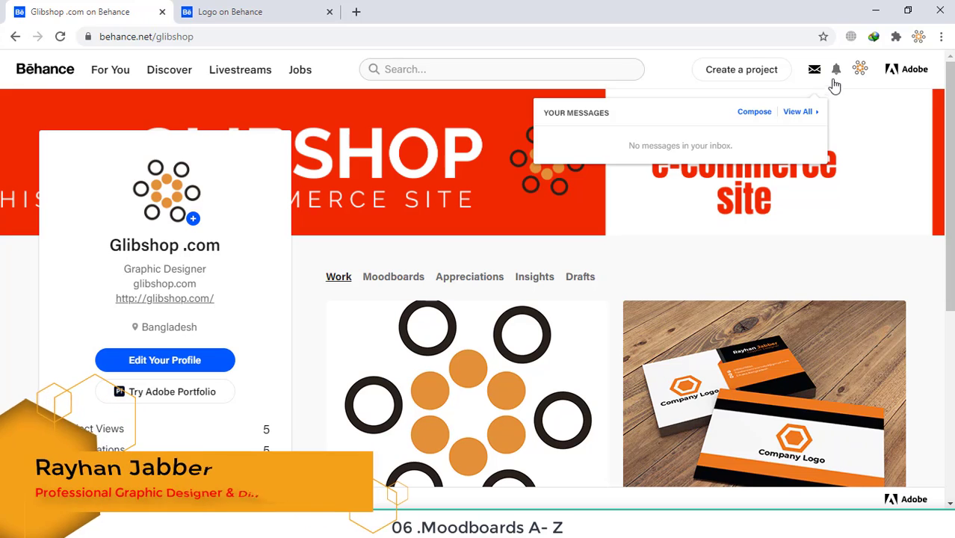
{"action": "left_click", "coordinate": [834, 75]}
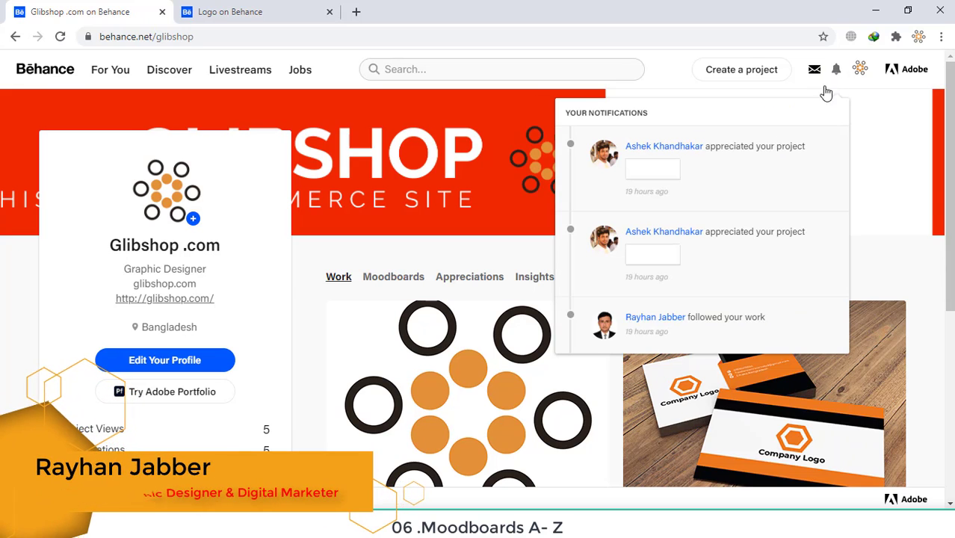
{"action": "scroll", "coordinate": [644, 255], "scroll_direction": "down", "scroll_amount": 1}
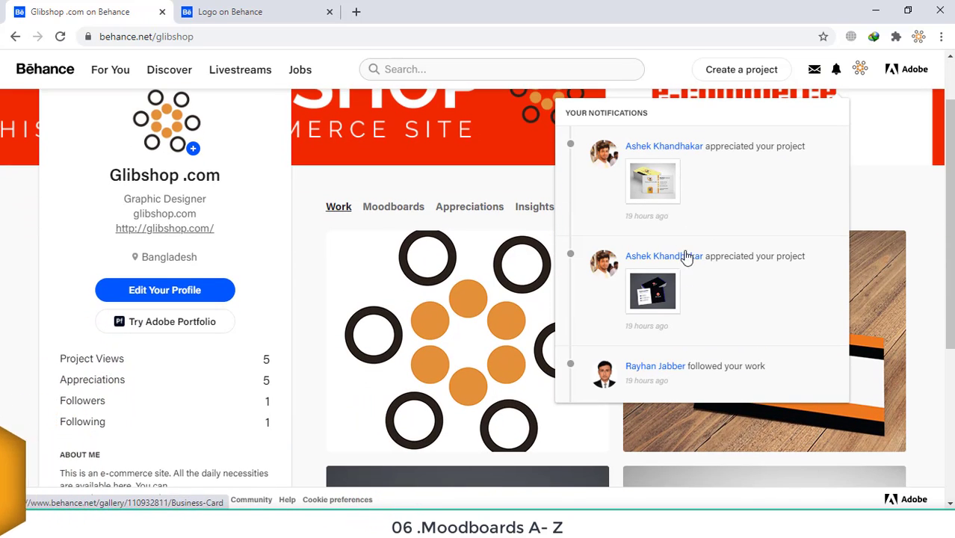
{"action": "scroll", "coordinate": [675, 223], "scroll_direction": "up", "scroll_amount": 1}
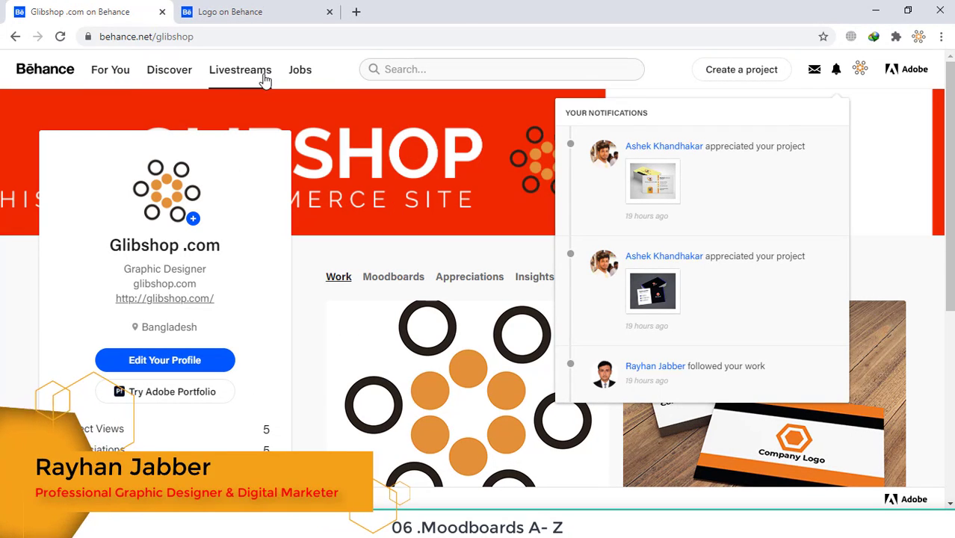
{"action": "left_click", "coordinate": [295, 75]}
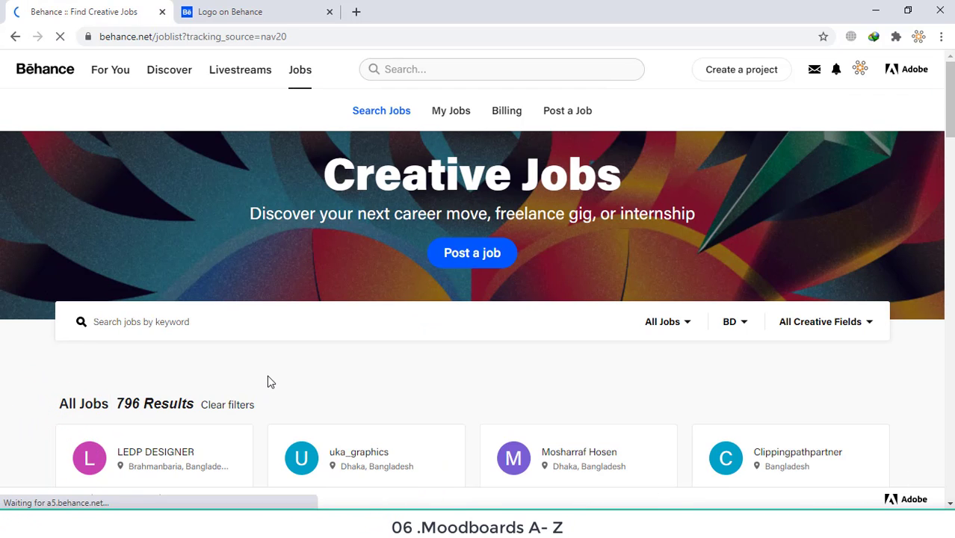
Scroll through the 796 BD job listings, then go to the Livestreams page.
{"action": "scroll", "coordinate": [207, 401], "scroll_direction": "down", "scroll_amount": 2}
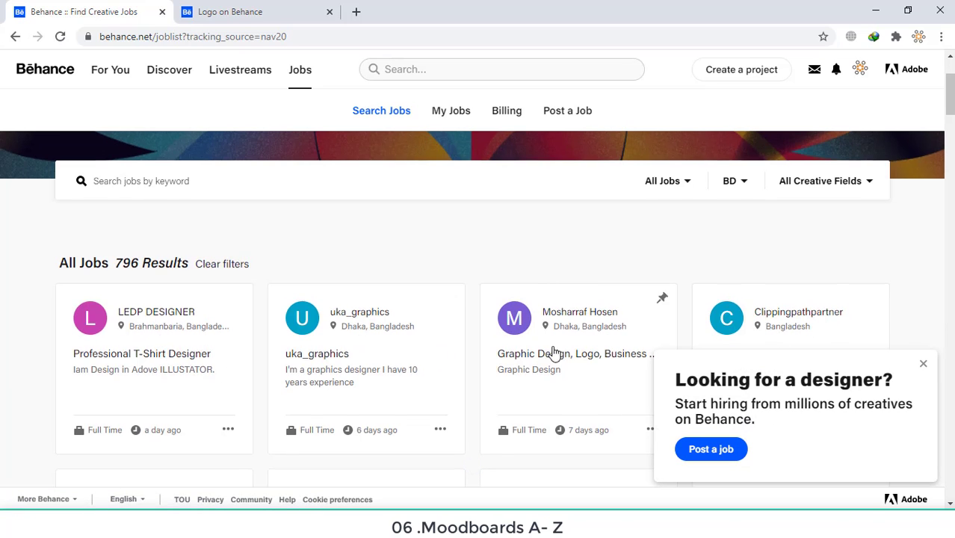
{"action": "scroll", "coordinate": [552, 352], "scroll_direction": "down", "scroll_amount": 2}
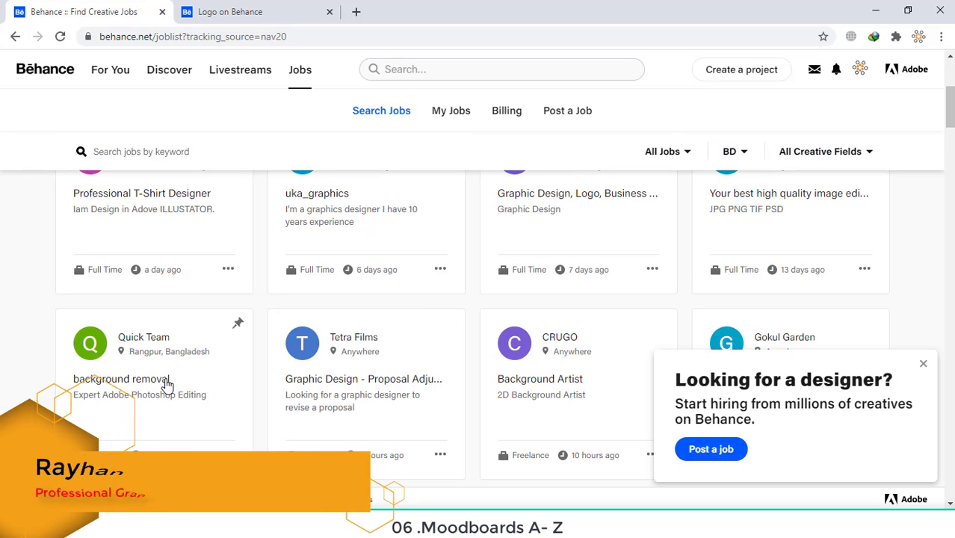
{"action": "scroll", "coordinate": [230, 364], "scroll_direction": "down", "scroll_amount": 1}
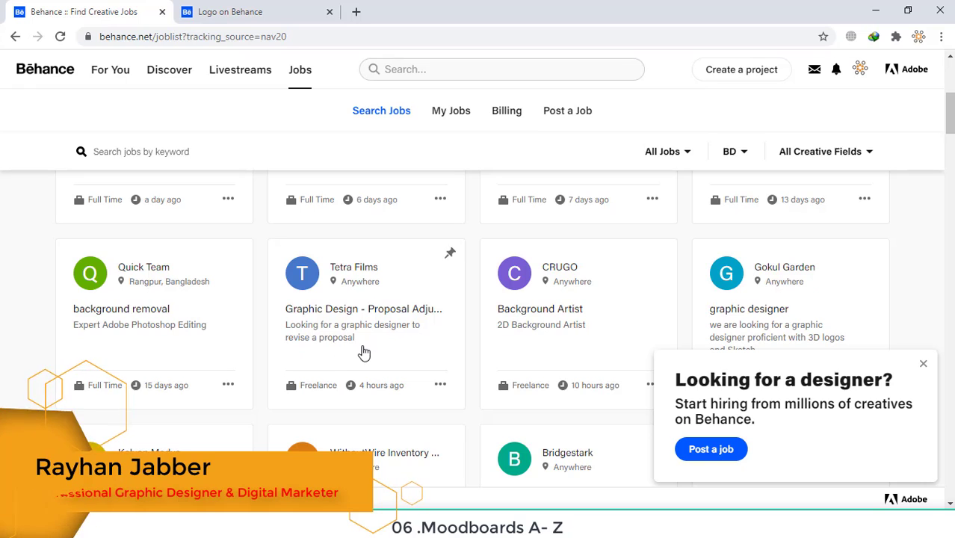
{"action": "scroll", "coordinate": [362, 352], "scroll_direction": "down", "scroll_amount": 3}
{"action": "scroll", "coordinate": [416, 345], "scroll_direction": "down", "scroll_amount": 1}
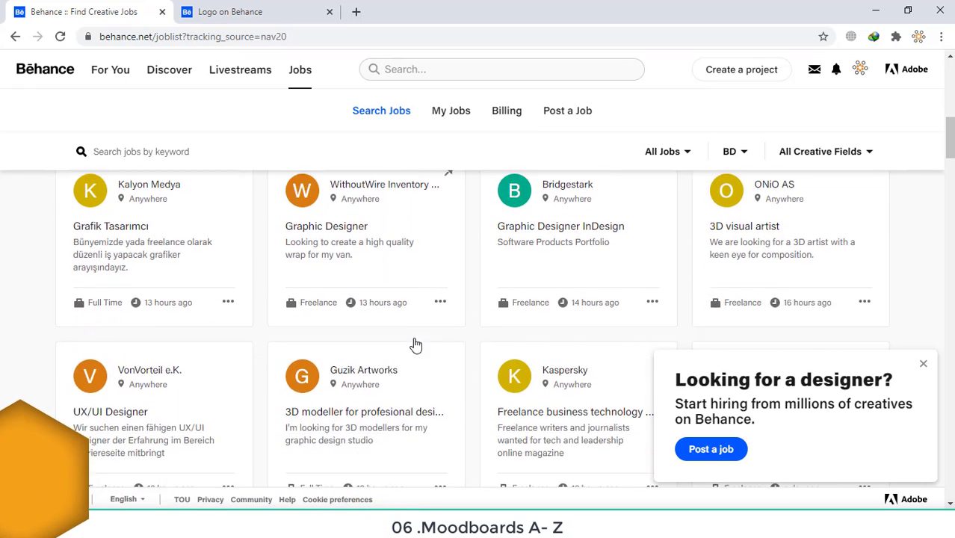
{"action": "scroll", "coordinate": [223, 354], "scroll_direction": "down", "scroll_amount": 2}
{"action": "scroll", "coordinate": [321, 342], "scroll_direction": "down", "scroll_amount": 3}
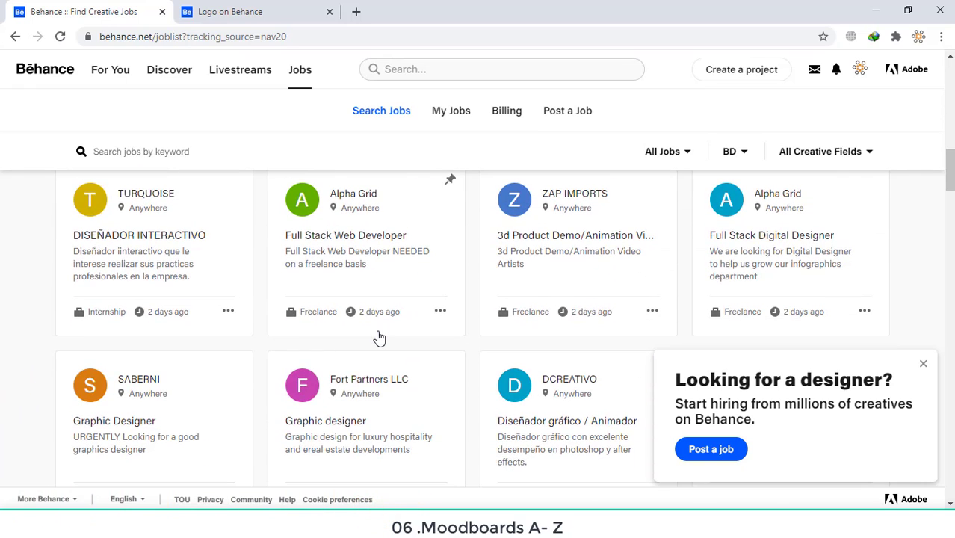
{"action": "scroll", "coordinate": [376, 336], "scroll_direction": "down", "scroll_amount": 5}
{"action": "scroll", "coordinate": [377, 337], "scroll_direction": "down", "scroll_amount": 2}
{"action": "scroll", "coordinate": [379, 336], "scroll_direction": "up", "scroll_amount": 5}
{"action": "scroll", "coordinate": [382, 333], "scroll_direction": "up", "scroll_amount": 5}
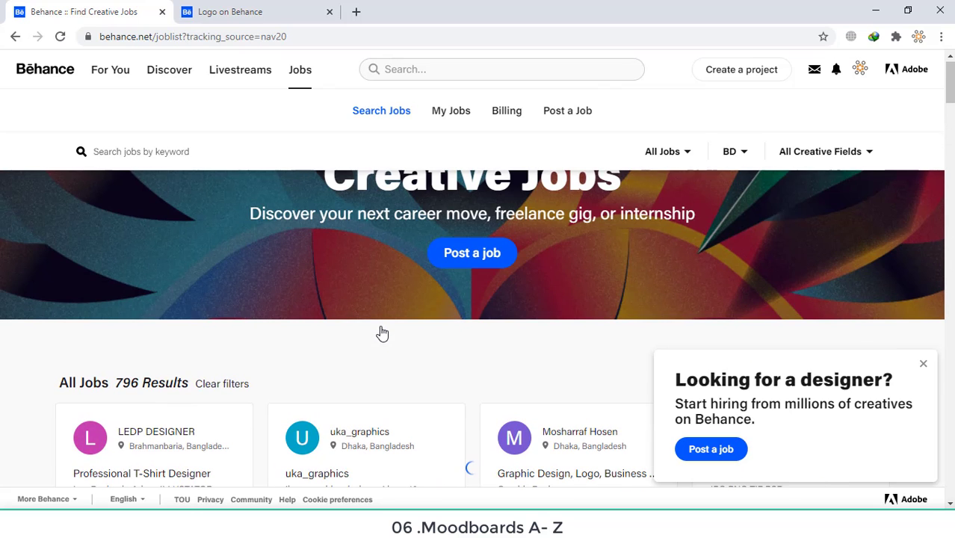
{"action": "scroll", "coordinate": [382, 333], "scroll_direction": "up", "scroll_amount": 1}
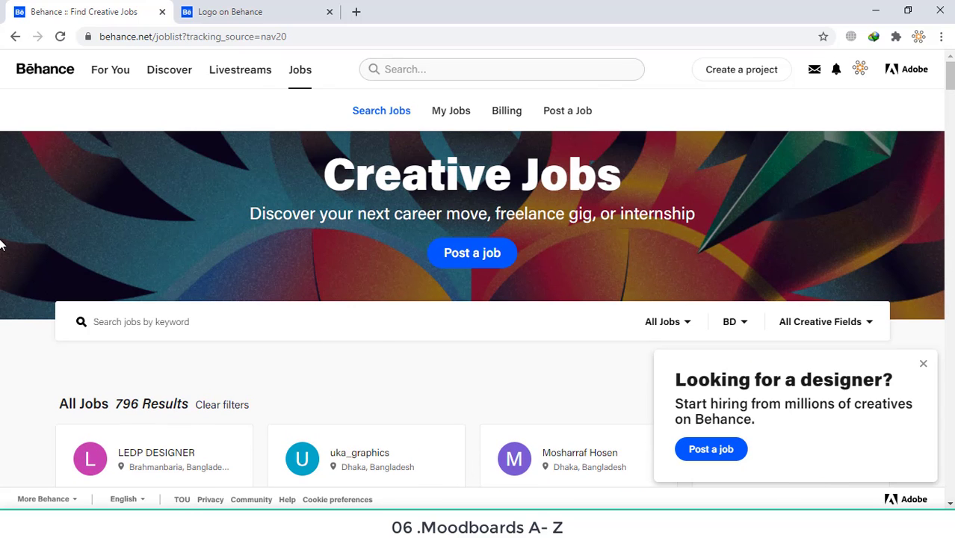
{"action": "left_click", "coordinate": [244, 78]}
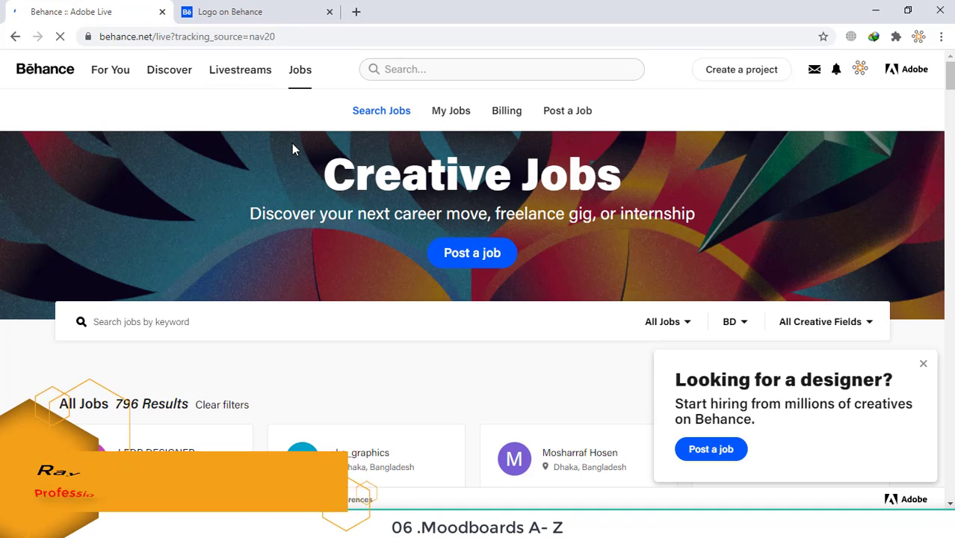
Scroll the Best of Behance gallery and start a search for 'business card'.
{"action": "scroll", "coordinate": [152, 335], "scroll_direction": "down", "scroll_amount": 3}
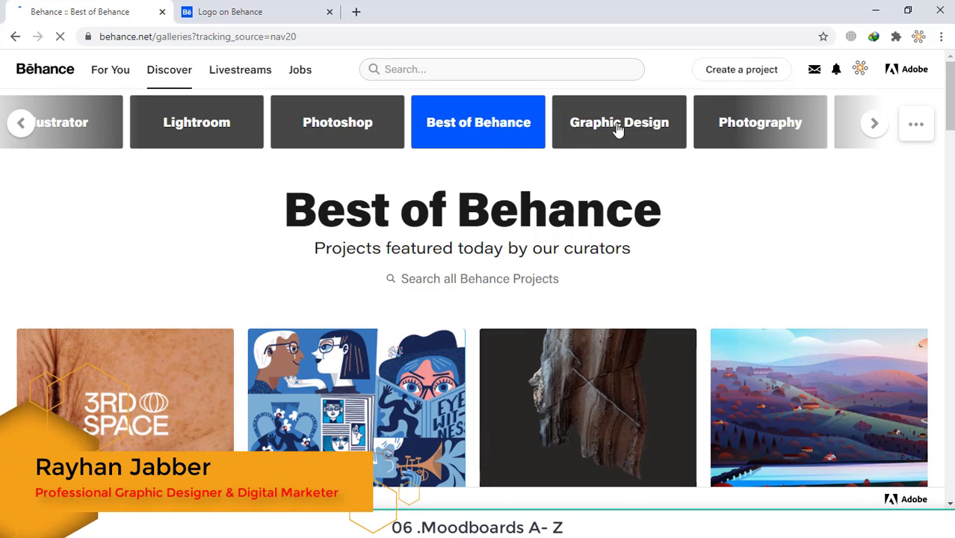
{"action": "scroll", "coordinate": [294, 291], "scroll_direction": "down", "scroll_amount": 5}
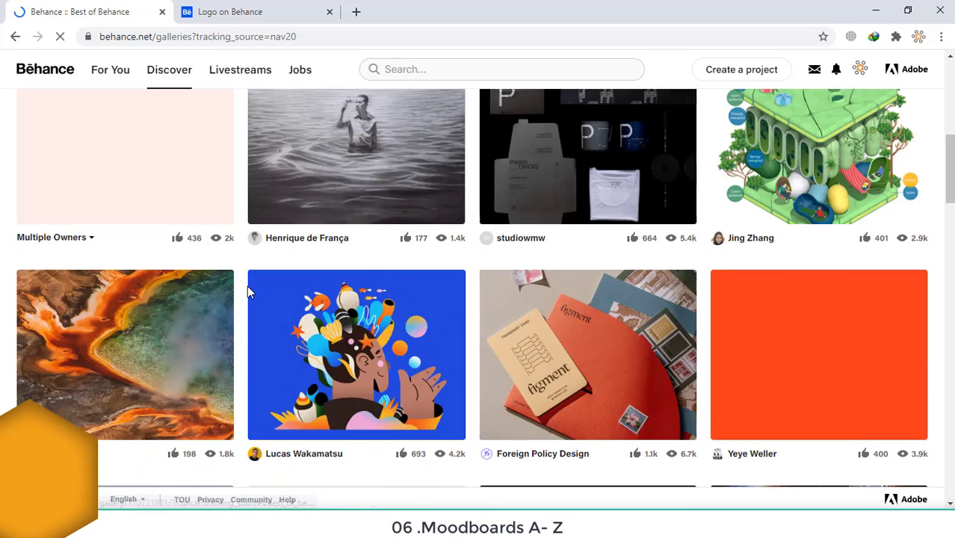
{"action": "scroll", "coordinate": [250, 292], "scroll_direction": "up", "scroll_amount": 5}
{"action": "left_click", "coordinate": [487, 69]}
{"action": "type", "text": "business card"}
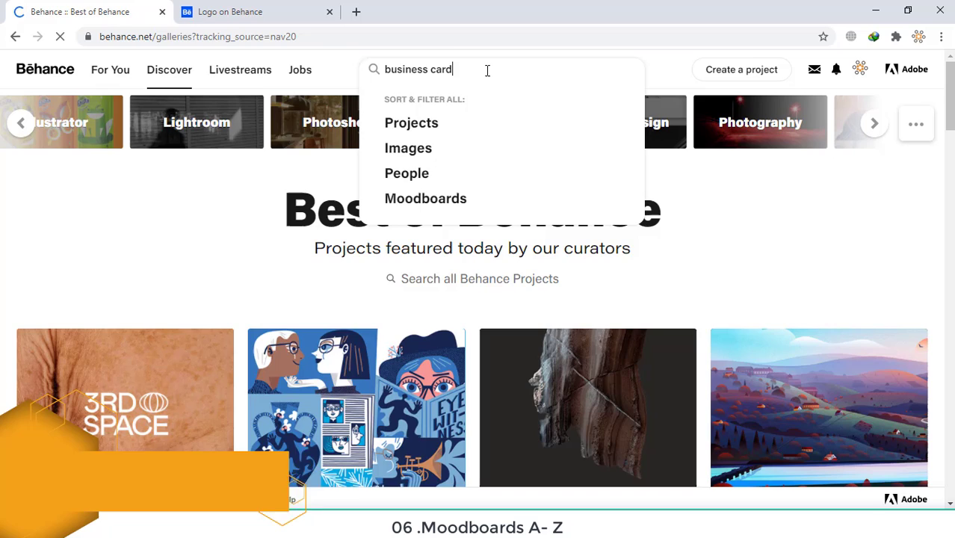
Run the 'business card' search and look over the project results.
{"action": "key", "text": "Return"}
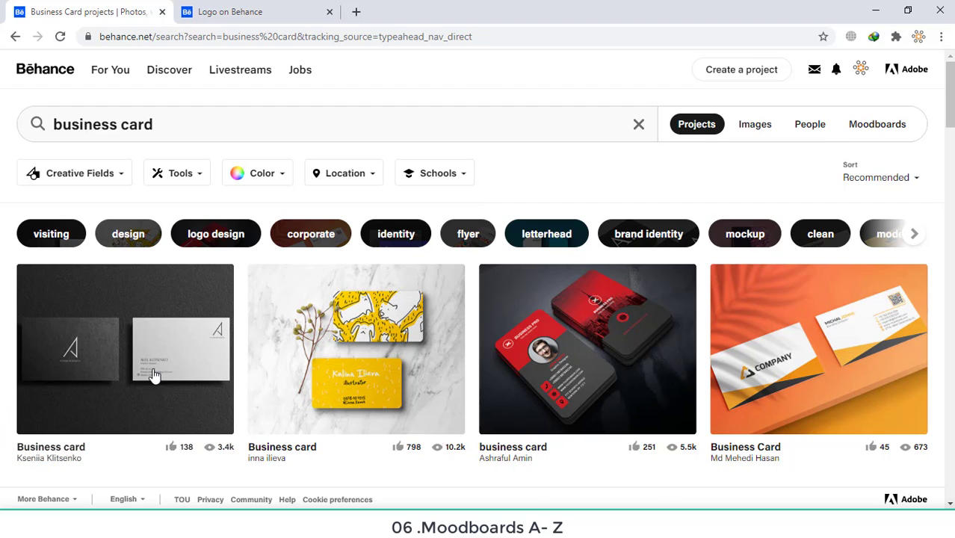
{"action": "scroll", "coordinate": [157, 344], "scroll_direction": "down", "scroll_amount": 3}
{"action": "scroll", "coordinate": [133, 320], "scroll_direction": "up", "scroll_amount": 3}
Open the first four business card results in separate new tabs.
{"action": "right_click", "coordinate": [133, 319]}
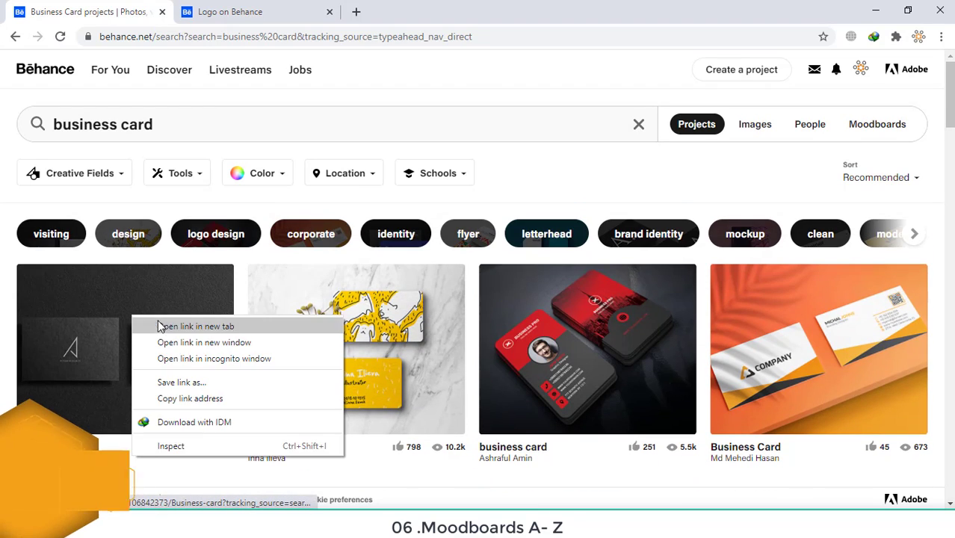
{"action": "left_click", "coordinate": [159, 327]}
{"action": "right_click", "coordinate": [348, 333]}
{"action": "left_click", "coordinate": [358, 341]}
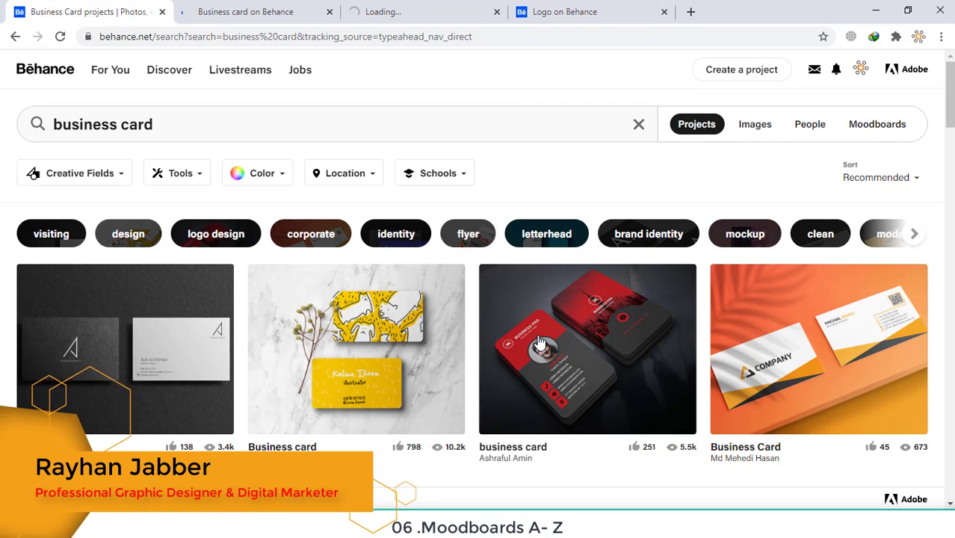
{"action": "right_click", "coordinate": [540, 343]}
{"action": "left_click", "coordinate": [575, 347]}
{"action": "scroll", "coordinate": [842, 396], "scroll_direction": "down", "scroll_amount": 1}
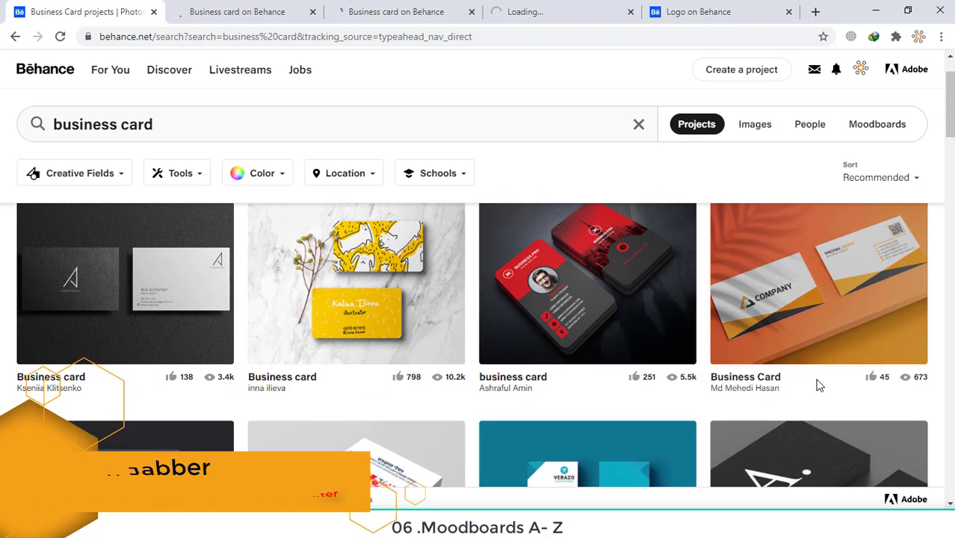
{"action": "right_click", "coordinate": [791, 295]}
{"action": "left_click", "coordinate": [800, 299]}
{"action": "scroll", "coordinate": [465, 375], "scroll_direction": "down", "scroll_amount": 1}
{"action": "scroll", "coordinate": [117, 341], "scroll_direction": "down", "scroll_amount": 3}
{"action": "scroll", "coordinate": [117, 369], "scroll_direction": "up", "scroll_amount": 4}
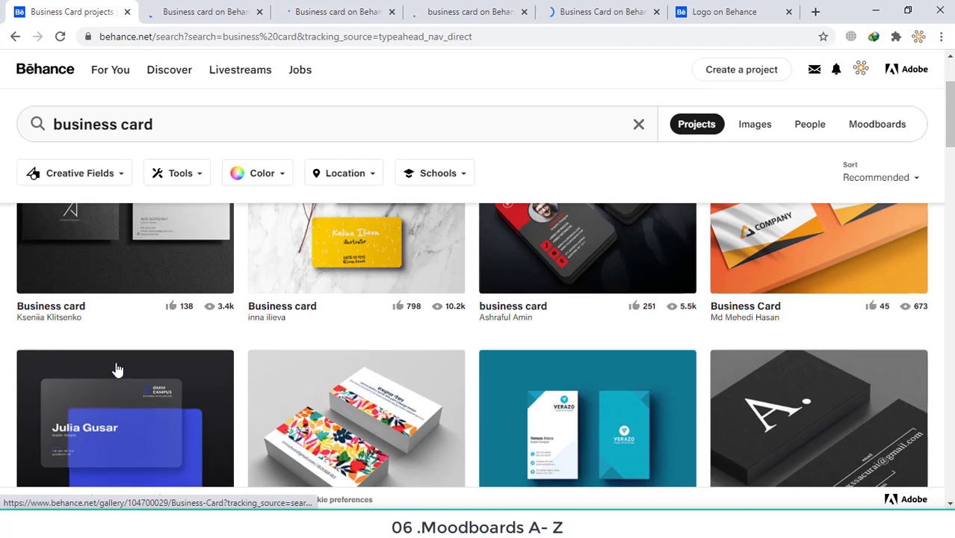
{"action": "scroll", "coordinate": [358, 258], "scroll_direction": "down", "scroll_amount": 1}
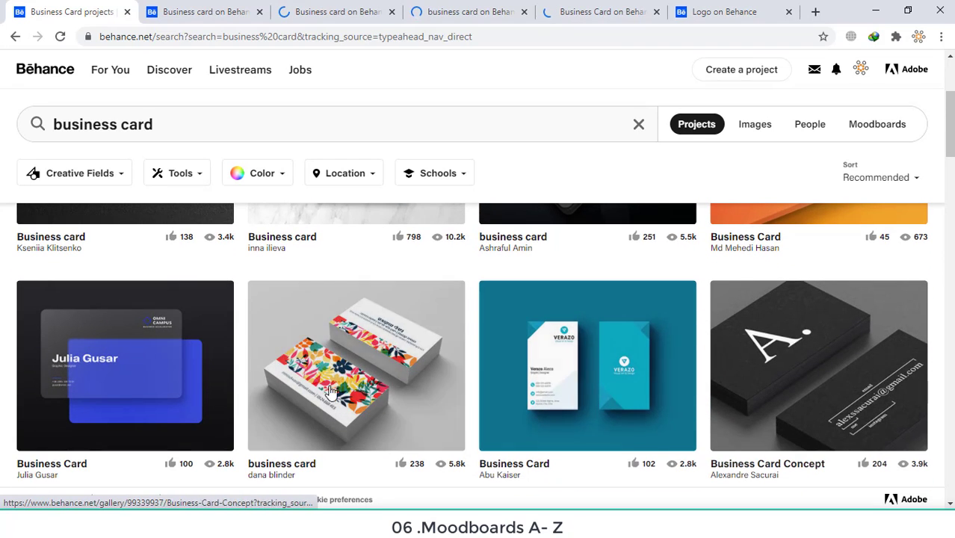
Appreciate the black-and-white business card project and follow its owner.
{"action": "left_click", "coordinate": [217, 12]}
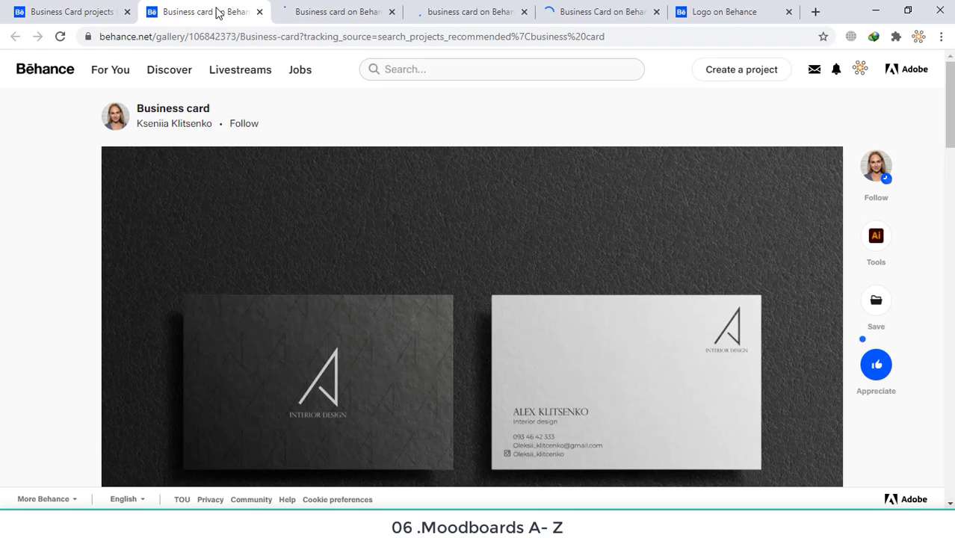
{"action": "scroll", "coordinate": [549, 305], "scroll_direction": "down", "scroll_amount": 5}
{"action": "scroll", "coordinate": [345, 252], "scroll_direction": "up", "scroll_amount": 4}
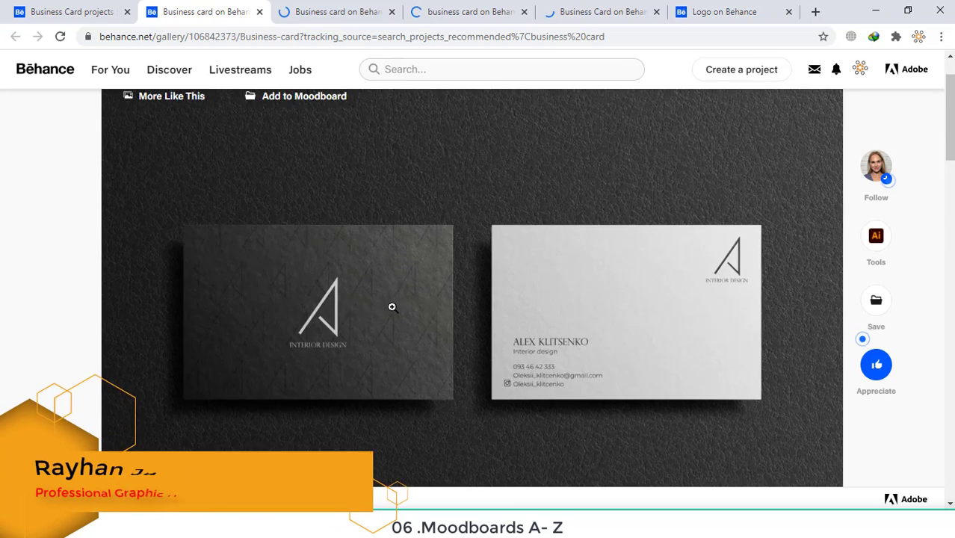
{"action": "scroll", "coordinate": [390, 305], "scroll_direction": "down", "scroll_amount": 1}
{"action": "scroll", "coordinate": [390, 292], "scroll_direction": "down", "scroll_amount": 15}
{"action": "scroll", "coordinate": [390, 292], "scroll_direction": "down", "scroll_amount": 5}
{"action": "scroll", "coordinate": [466, 402], "scroll_direction": "down", "scroll_amount": 4}
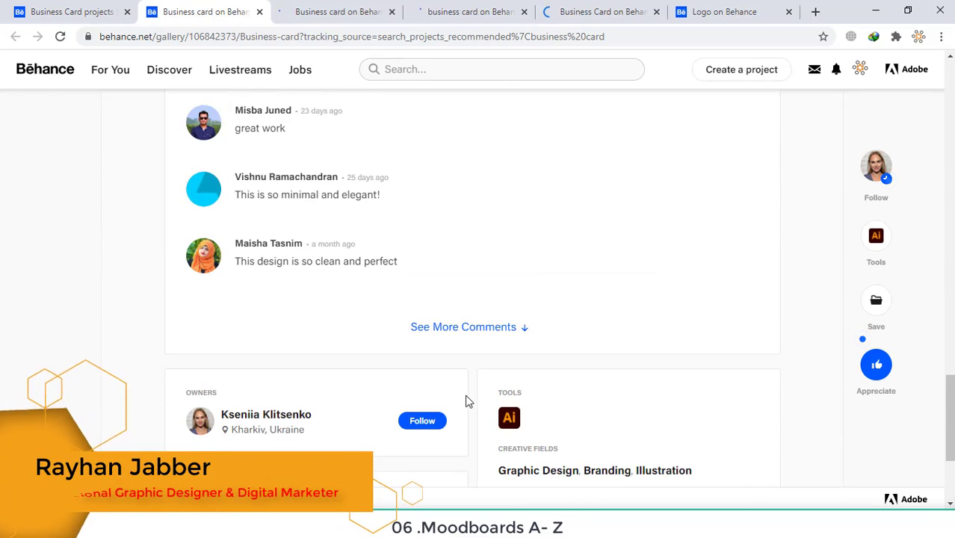
{"action": "scroll", "coordinate": [578, 276], "scroll_direction": "down", "scroll_amount": 3}
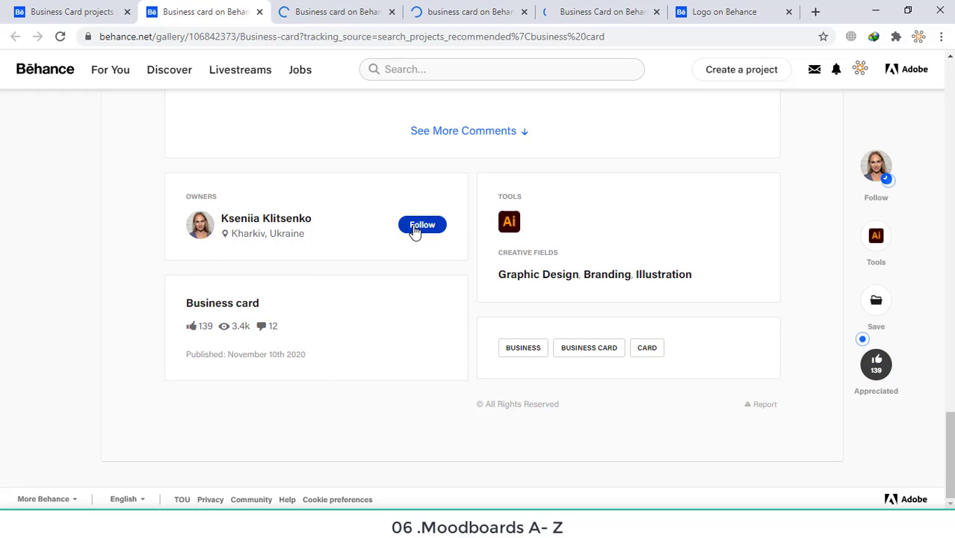
{"action": "left_click", "coordinate": [416, 233]}
Browse the yellow illustrated business card project in the next tab.
{"action": "left_click", "coordinate": [329, 12]}
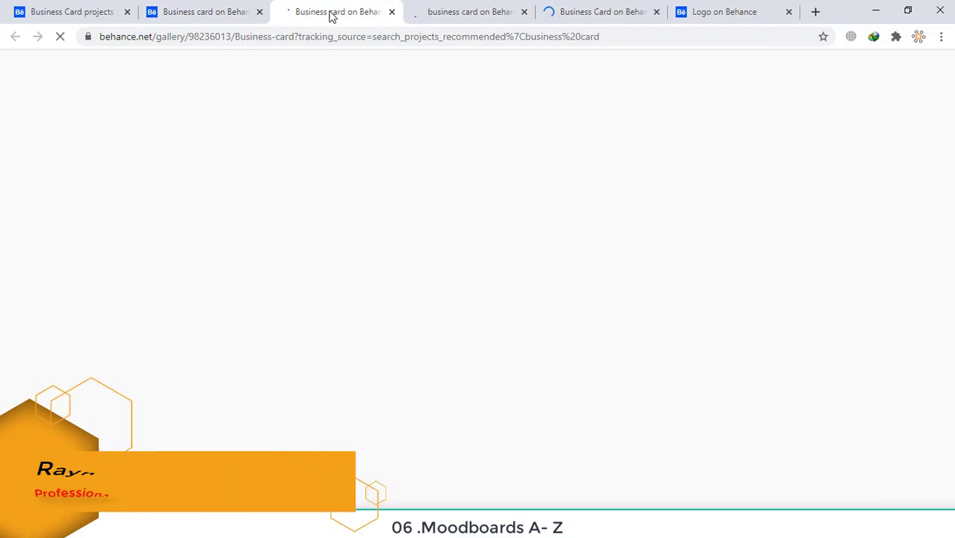
{"action": "scroll", "coordinate": [403, 278], "scroll_direction": "down", "scroll_amount": 5}
{"action": "scroll", "coordinate": [403, 279], "scroll_direction": "down", "scroll_amount": 3}
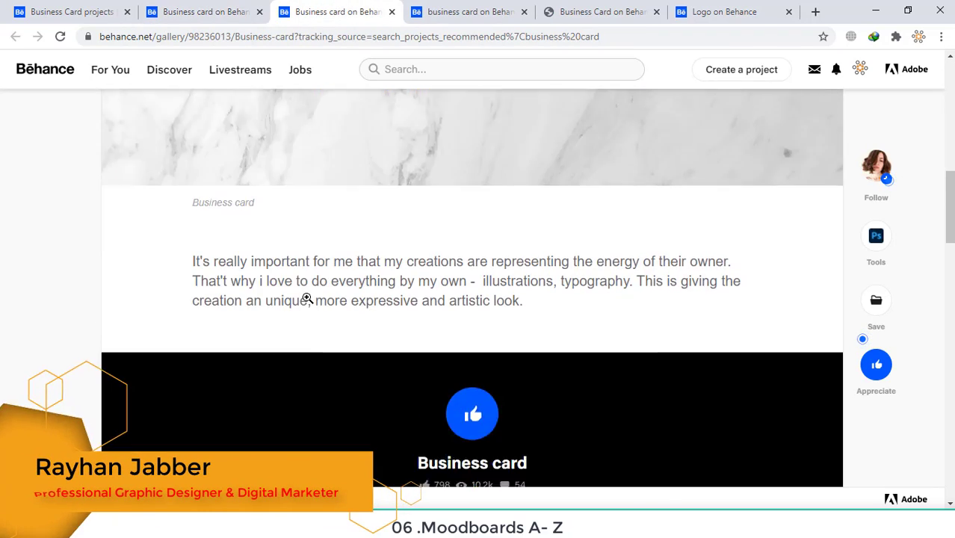
{"action": "scroll", "coordinate": [304, 296], "scroll_direction": "down", "scroll_amount": 3}
{"action": "scroll", "coordinate": [305, 297], "scroll_direction": "down", "scroll_amount": 3}
{"action": "scroll", "coordinate": [305, 303], "scroll_direction": "up", "scroll_amount": 5}
{"action": "scroll", "coordinate": [305, 302], "scroll_direction": "up", "scroll_amount": 10}
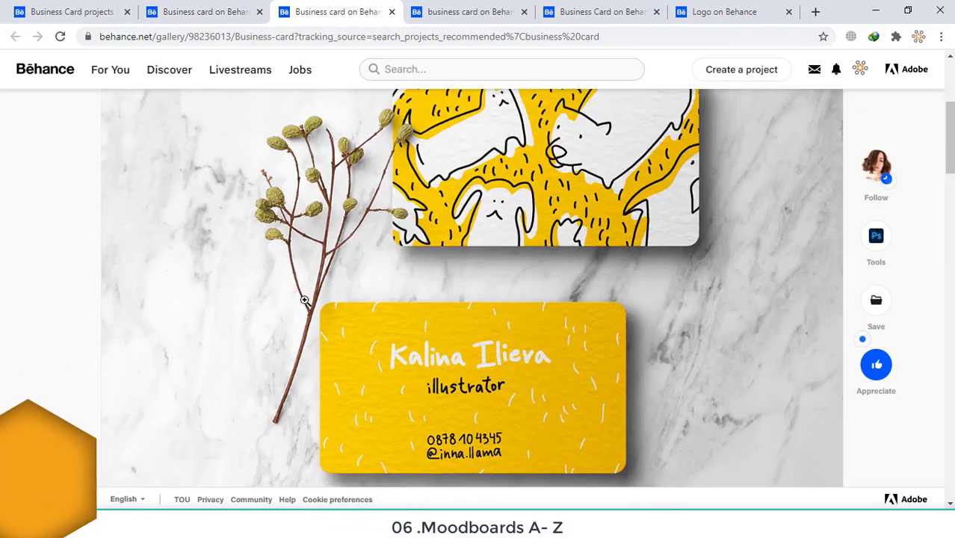
{"action": "scroll", "coordinate": [288, 288], "scroll_direction": "up", "scroll_amount": 5}
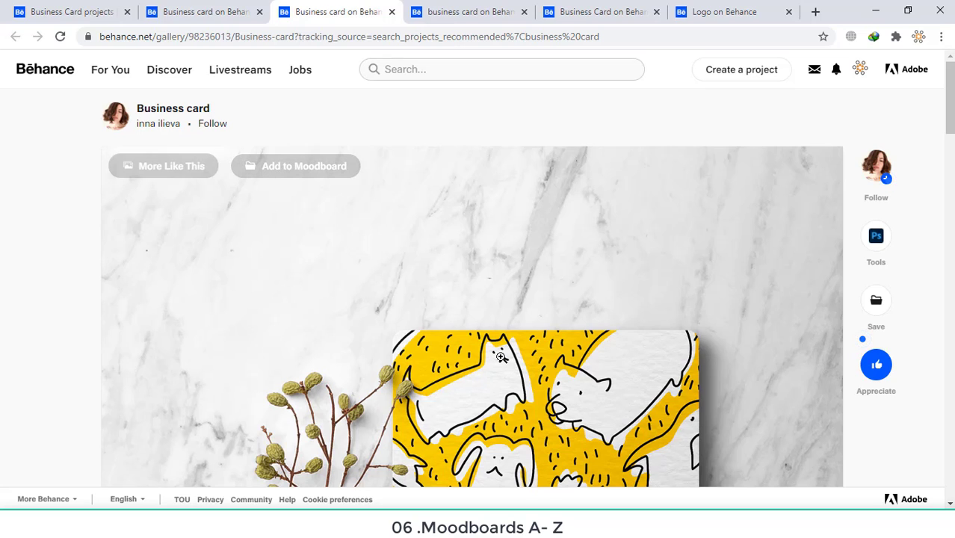
Open the red Business Pro card project and scroll through it to the end.
{"action": "left_click", "coordinate": [418, 14]}
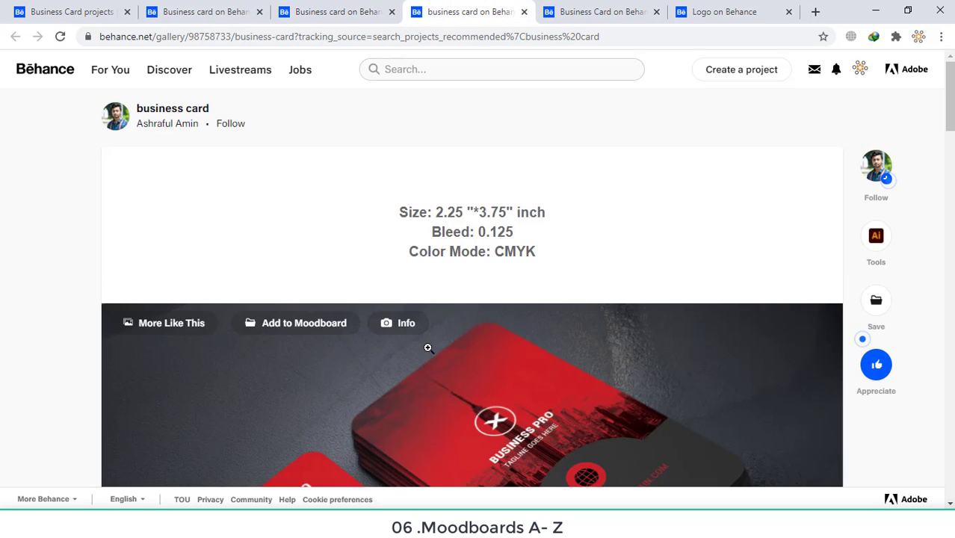
{"action": "scroll", "coordinate": [358, 336], "scroll_direction": "down", "scroll_amount": 3}
{"action": "scroll", "coordinate": [378, 303], "scroll_direction": "down", "scroll_amount": 2}
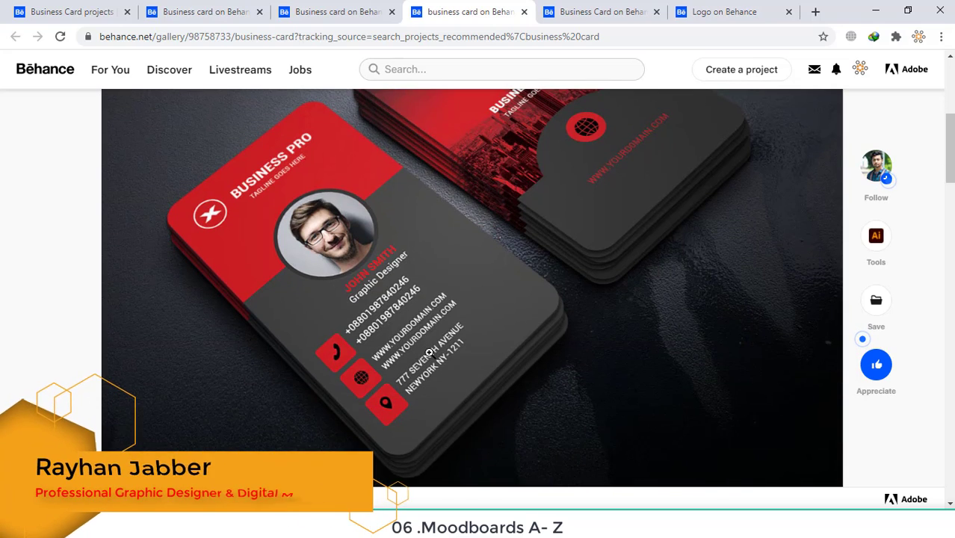
{"action": "scroll", "coordinate": [379, 273], "scroll_direction": "down", "scroll_amount": 5}
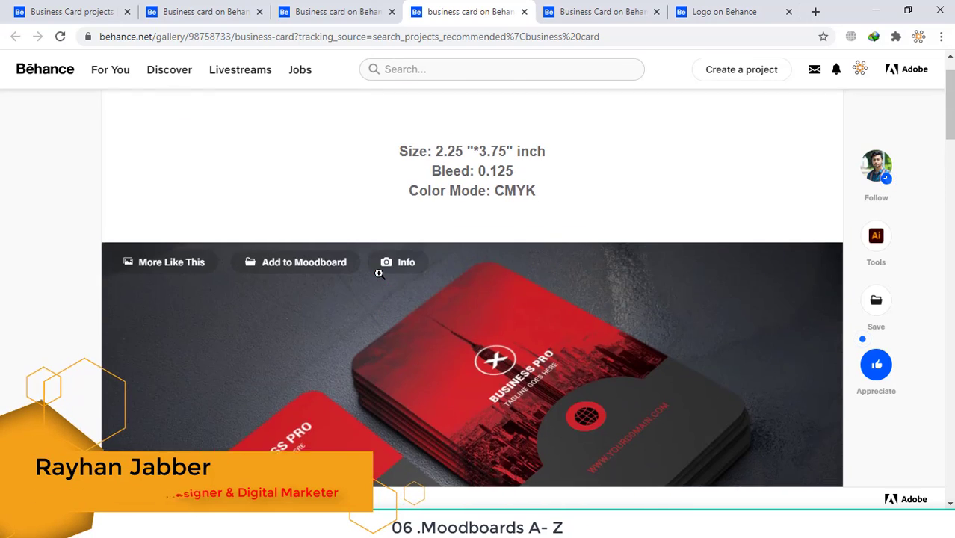
{"action": "scroll", "coordinate": [379, 274], "scroll_direction": "up", "scroll_amount": 1}
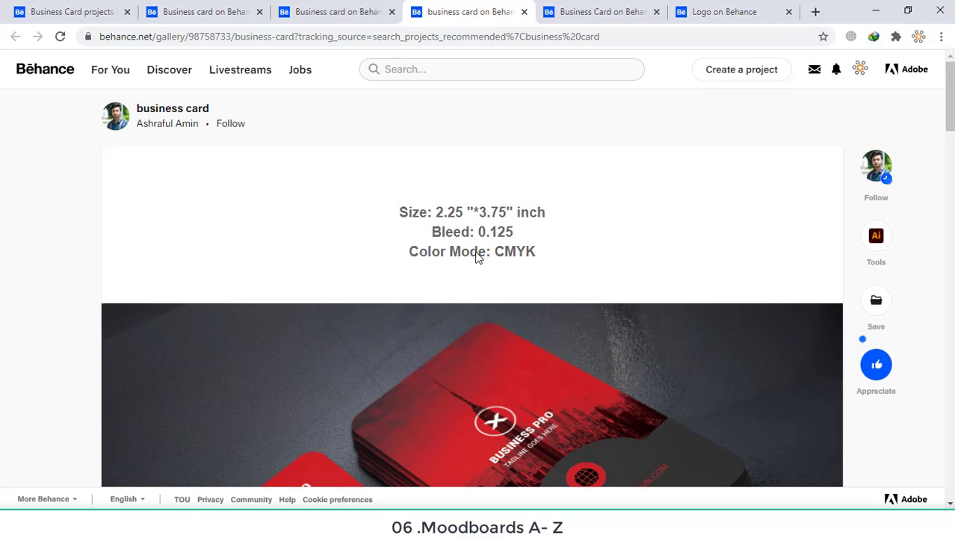
{"action": "scroll", "coordinate": [480, 255], "scroll_direction": "down", "scroll_amount": 2}
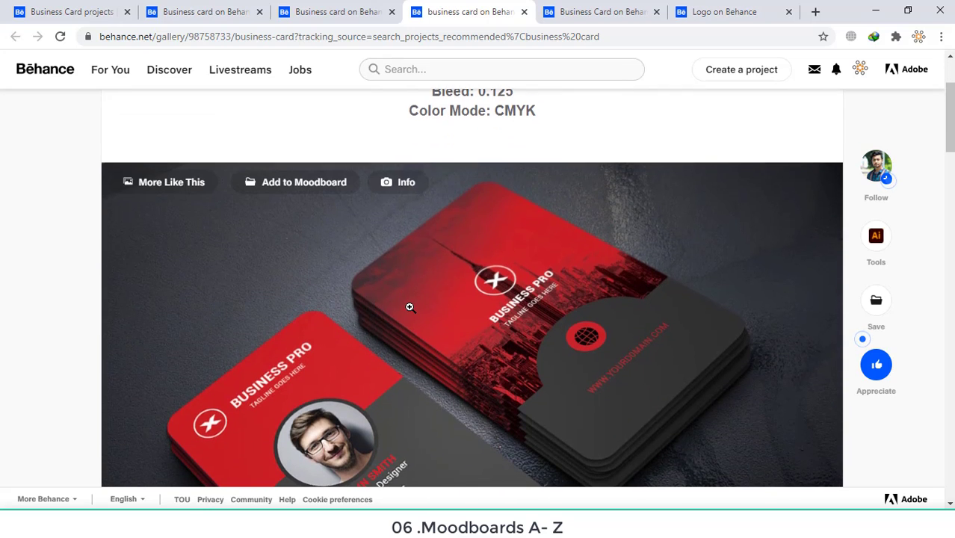
{"action": "scroll", "coordinate": [403, 299], "scroll_direction": "down", "scroll_amount": 2}
{"action": "scroll", "coordinate": [381, 351], "scroll_direction": "down", "scroll_amount": 1}
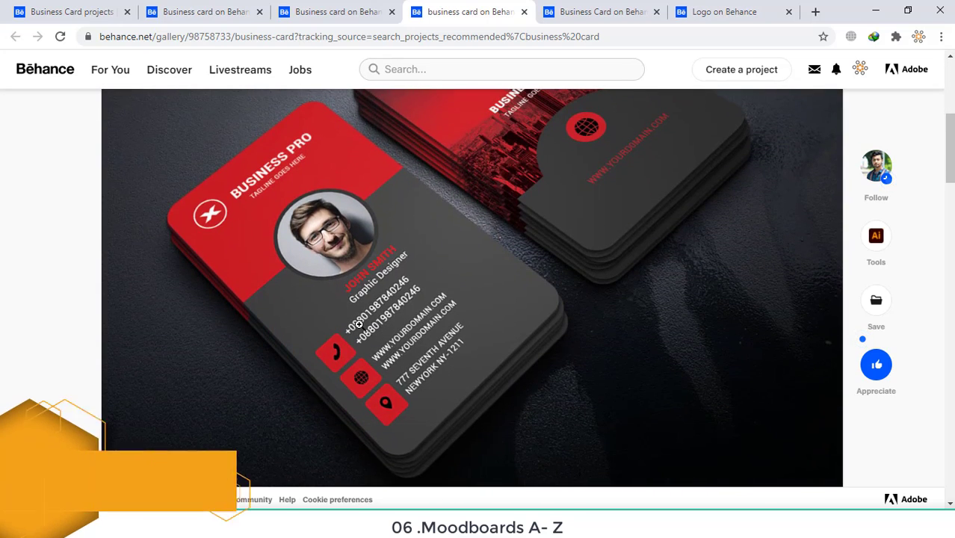
{"action": "scroll", "coordinate": [389, 328], "scroll_direction": "down", "scroll_amount": 3}
{"action": "scroll", "coordinate": [375, 275], "scroll_direction": "down", "scroll_amount": 1}
{"action": "scroll", "coordinate": [373, 278], "scroll_direction": "down", "scroll_amount": 4}
{"action": "scroll", "coordinate": [373, 277], "scroll_direction": "up", "scroll_amount": 4}
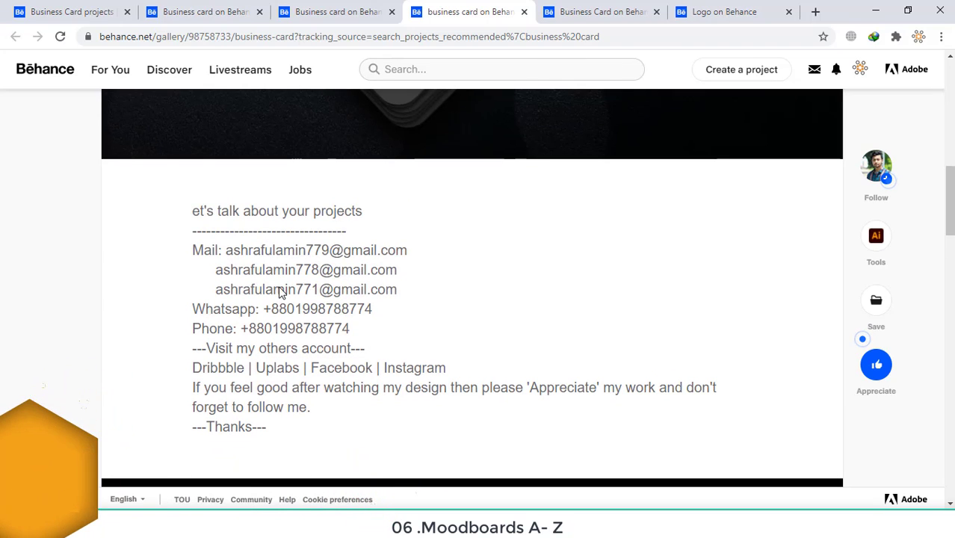
{"action": "scroll", "coordinate": [275, 278], "scroll_direction": "down", "scroll_amount": 1}
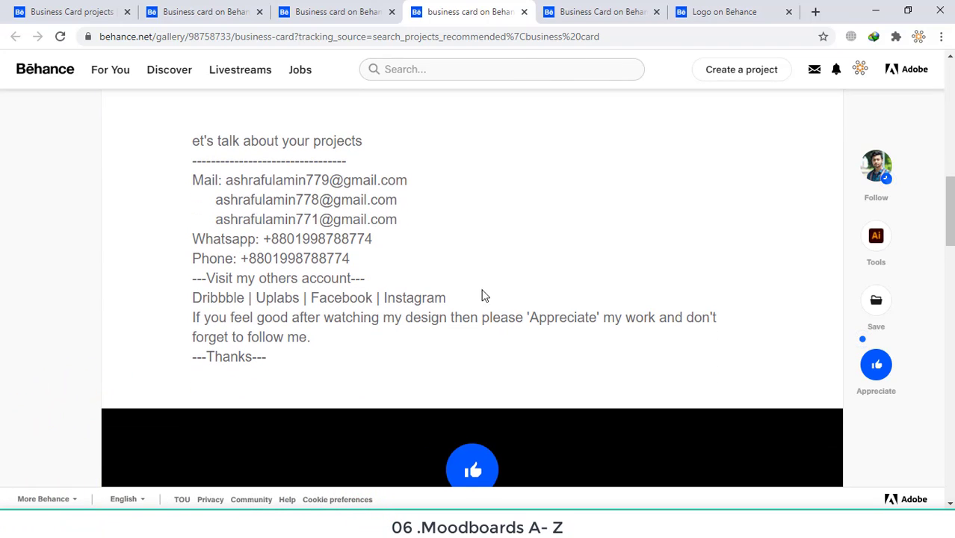
{"action": "scroll", "coordinate": [440, 304], "scroll_direction": "down", "scroll_amount": 1}
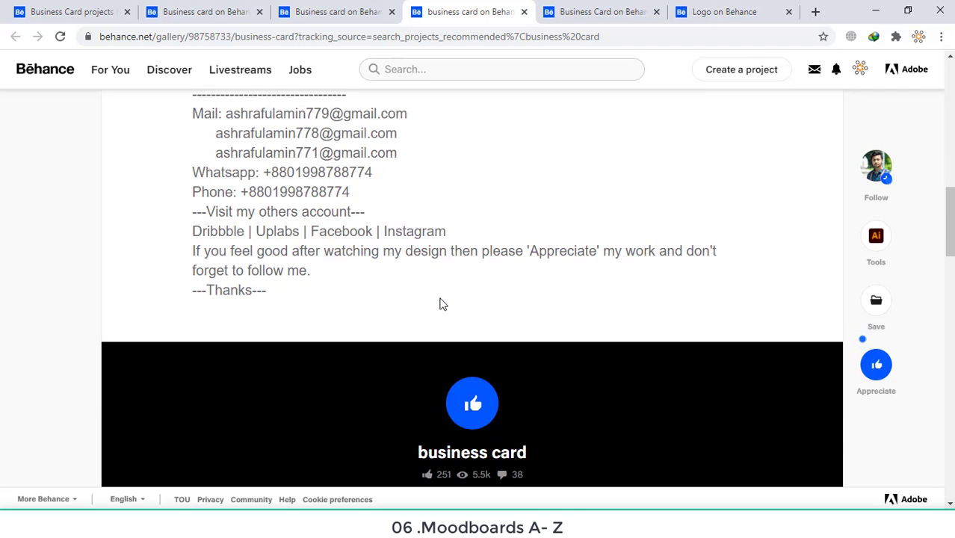
{"action": "scroll", "coordinate": [470, 287], "scroll_direction": "down", "scroll_amount": 2}
Appreciate the business card project, raising its count from 251 to 252.
{"action": "left_click", "coordinate": [470, 262]}
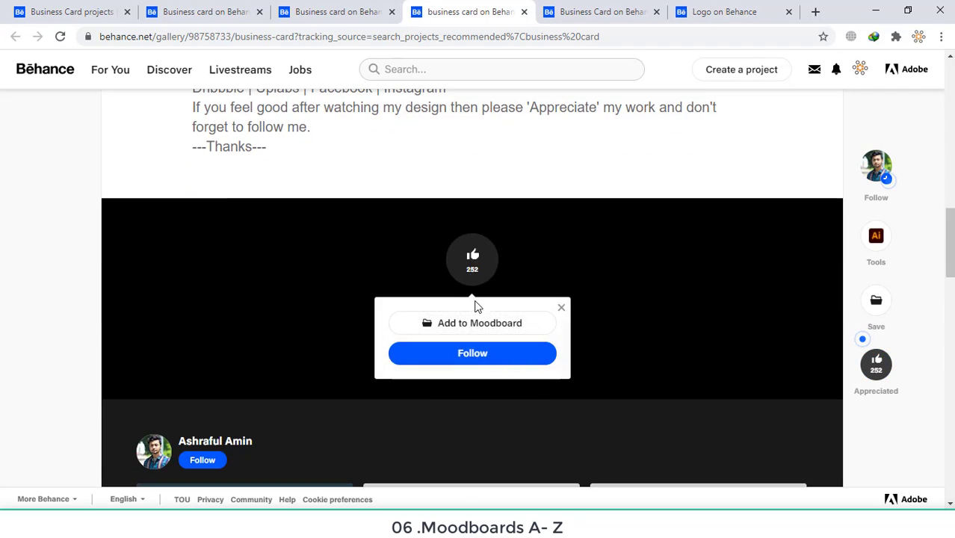
{"action": "scroll", "coordinate": [475, 307], "scroll_direction": "up", "scroll_amount": 5}
{"action": "scroll", "coordinate": [475, 306], "scroll_direction": "down", "scroll_amount": 6}
{"action": "scroll", "coordinate": [478, 302], "scroll_direction": "down", "scroll_amount": 7}
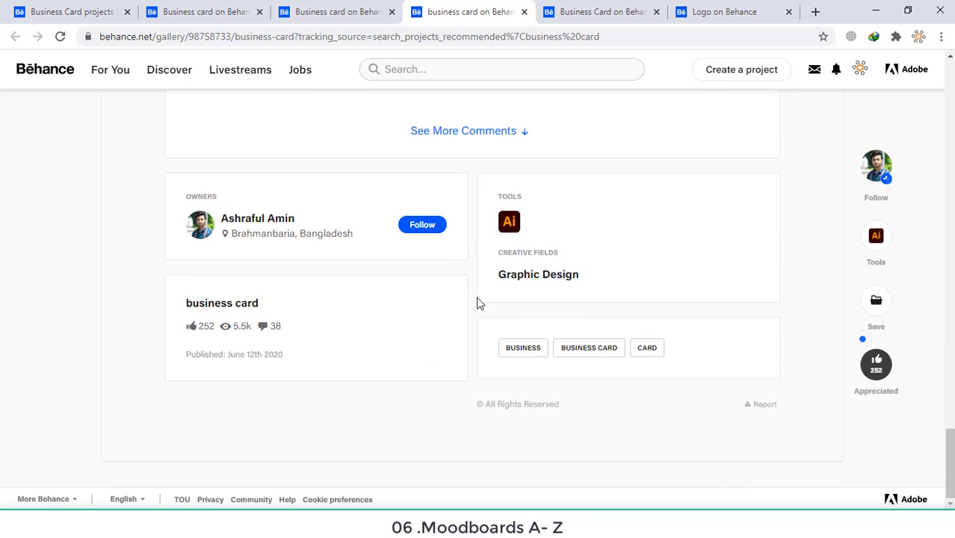
{"action": "scroll", "coordinate": [596, 352], "scroll_direction": "up", "scroll_amount": 2}
{"action": "scroll", "coordinate": [500, 323], "scroll_direction": "up", "scroll_amount": 3}
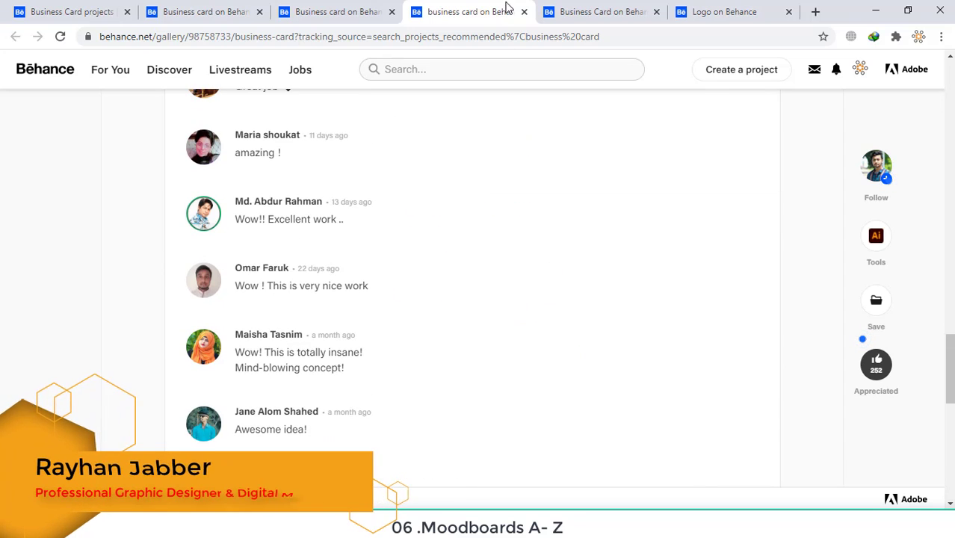
Switch to another Business Card project and glance over it.
{"action": "left_click", "coordinate": [602, 12]}
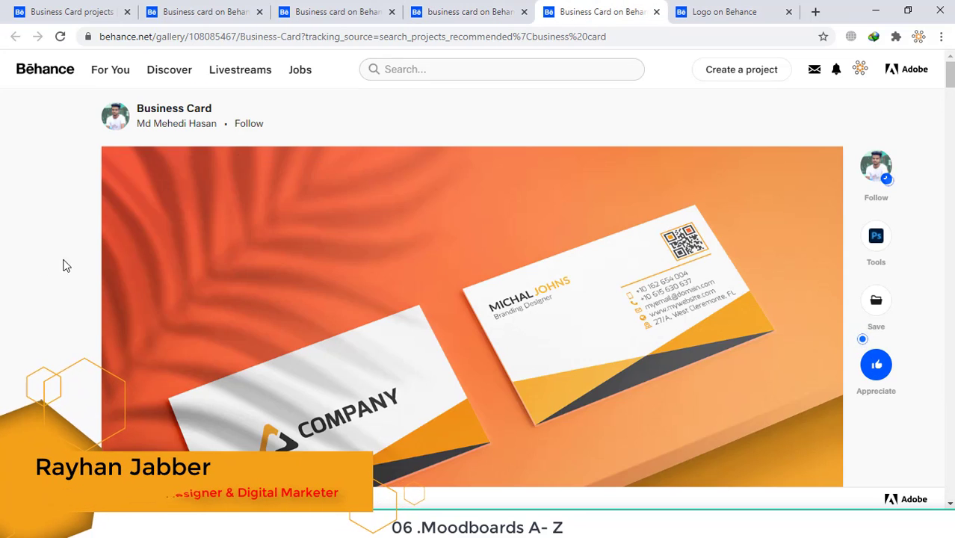
{"action": "scroll", "coordinate": [314, 302], "scroll_direction": "down", "scroll_amount": 3}
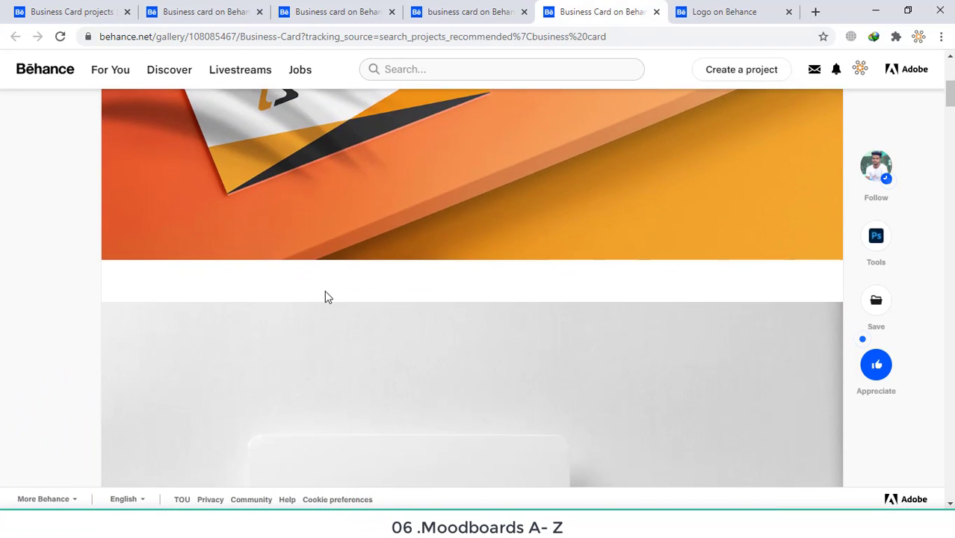
{"action": "scroll", "coordinate": [324, 291], "scroll_direction": "up", "scroll_amount": 5}
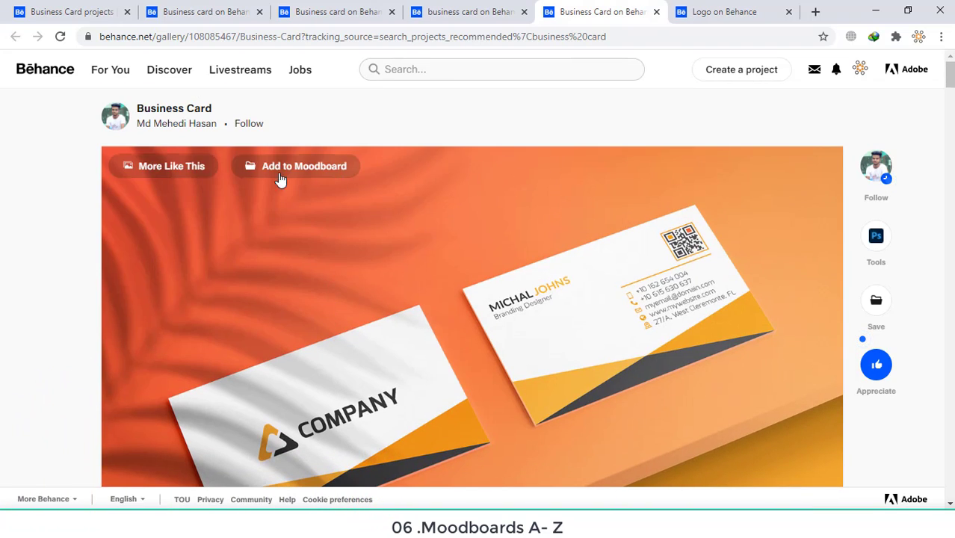
Open that project author's profile and scroll through their projects.
{"action": "left_click", "coordinate": [173, 127]}
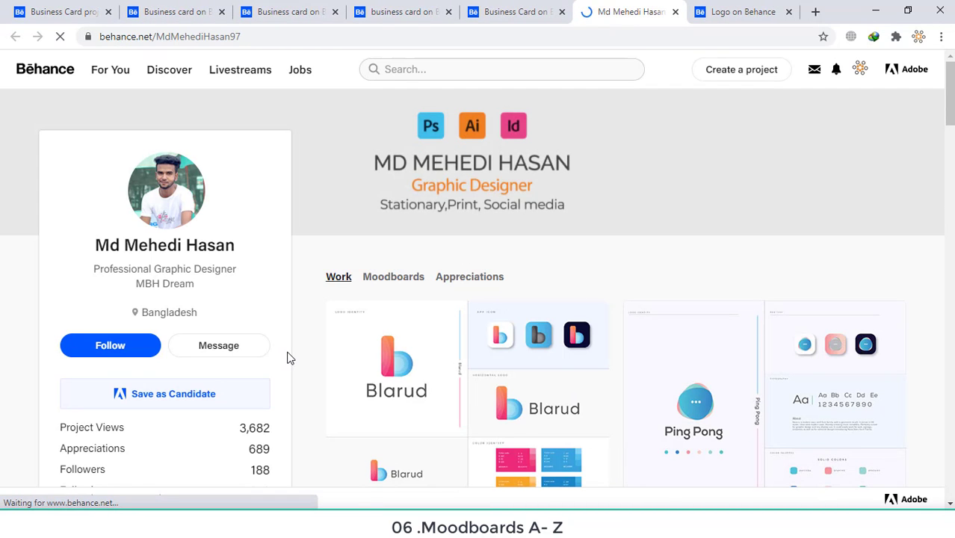
{"action": "scroll", "coordinate": [269, 356], "scroll_direction": "down", "scroll_amount": 2}
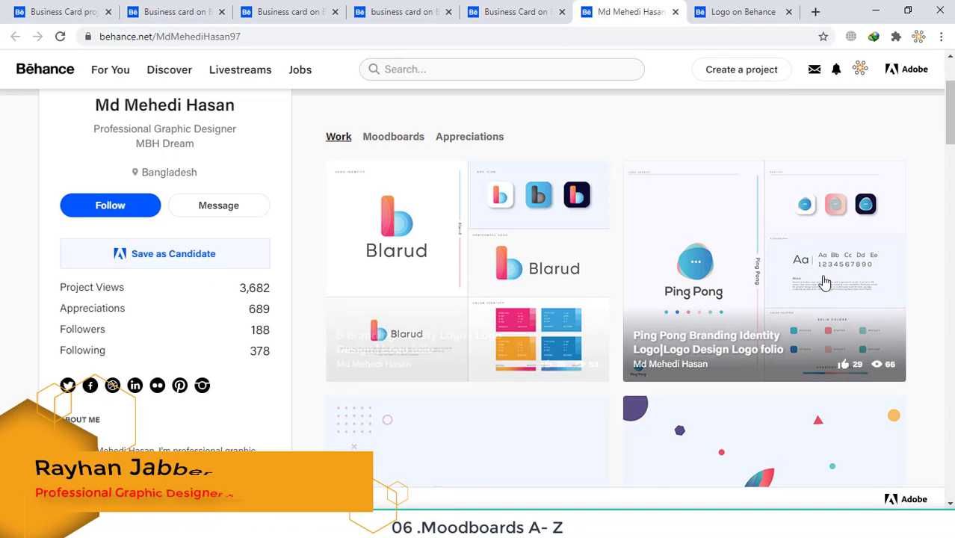
{"action": "scroll", "coordinate": [710, 276], "scroll_direction": "down", "scroll_amount": 2}
{"action": "scroll", "coordinate": [573, 359], "scroll_direction": "down", "scroll_amount": 1}
{"action": "scroll", "coordinate": [520, 330], "scroll_direction": "down", "scroll_amount": 3}
{"action": "scroll", "coordinate": [521, 331], "scroll_direction": "down", "scroll_amount": 3}
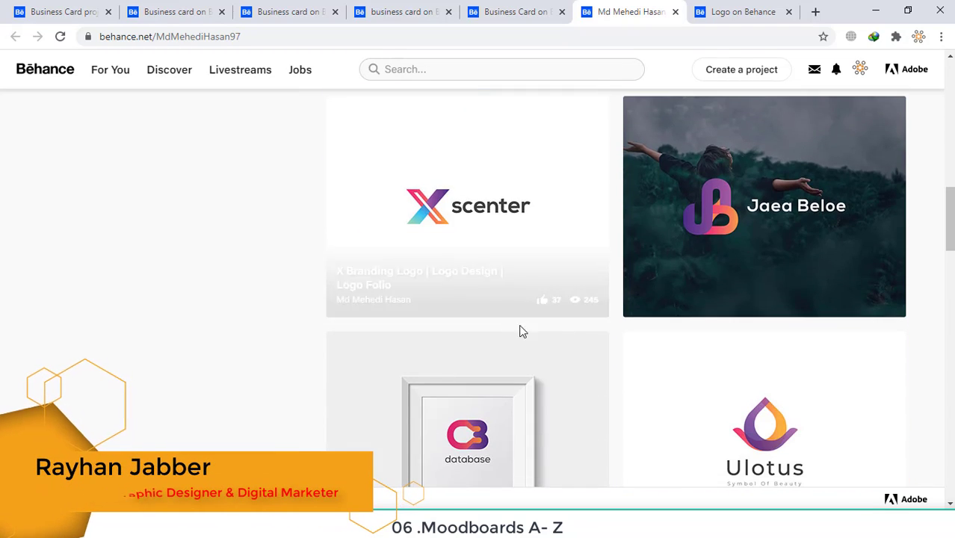
{"action": "scroll", "coordinate": [526, 321], "scroll_direction": "down", "scroll_amount": 5}
{"action": "scroll", "coordinate": [531, 316], "scroll_direction": "down", "scroll_amount": 5}
{"action": "scroll", "coordinate": [529, 317], "scroll_direction": "down", "scroll_amount": 4}
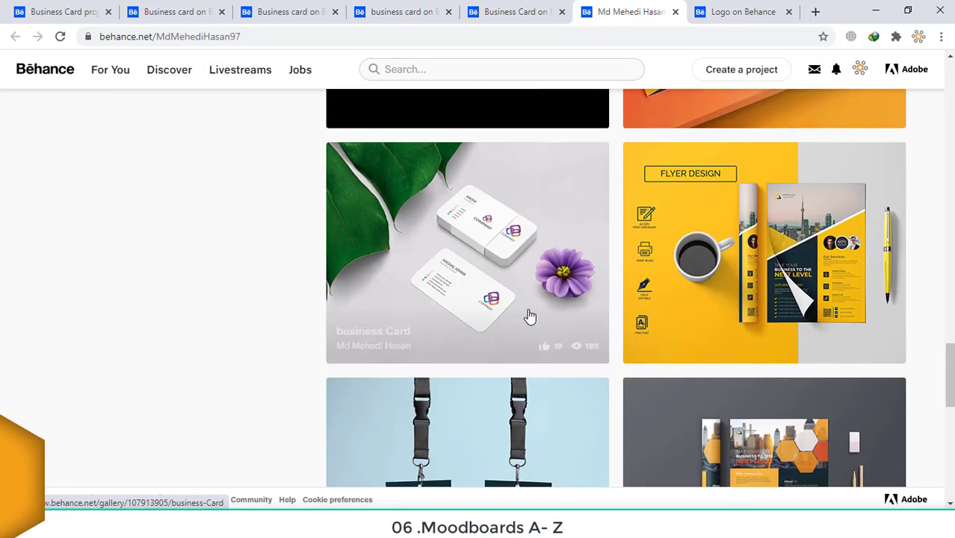
{"action": "scroll", "coordinate": [529, 317], "scroll_direction": "down", "scroll_amount": 4}
{"action": "scroll", "coordinate": [527, 317], "scroll_direction": "down", "scroll_amount": 2}
{"action": "scroll", "coordinate": [526, 319], "scroll_direction": "down", "scroll_amount": 3}
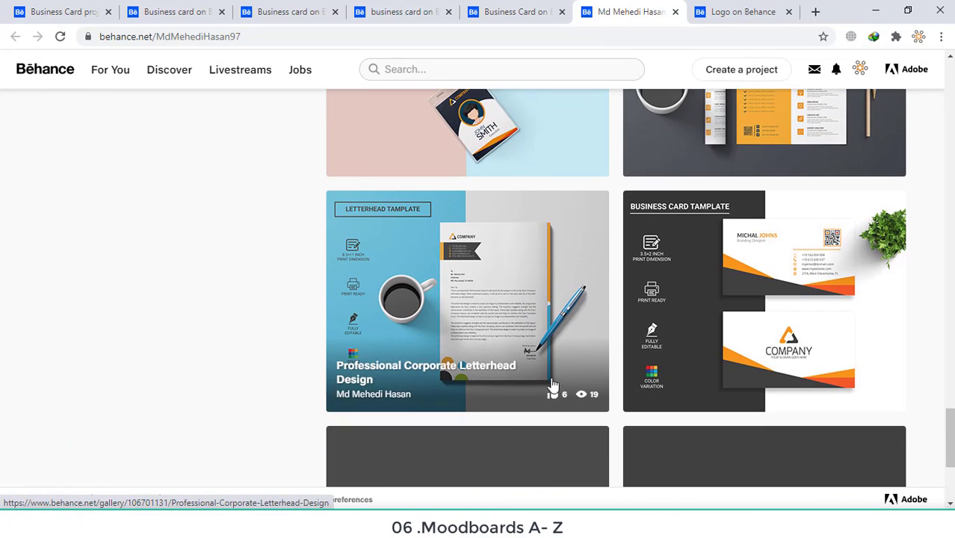
{"action": "scroll", "coordinate": [685, 334], "scroll_direction": "down", "scroll_amount": 1}
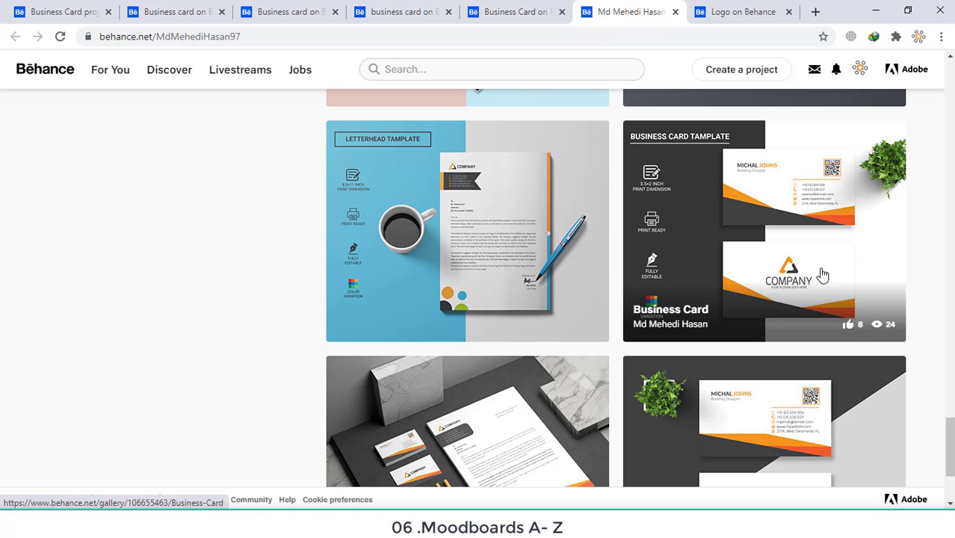
{"action": "scroll", "coordinate": [718, 274], "scroll_direction": "down", "scroll_amount": 1}
{"action": "scroll", "coordinate": [523, 313], "scroll_direction": "down", "scroll_amount": 1}
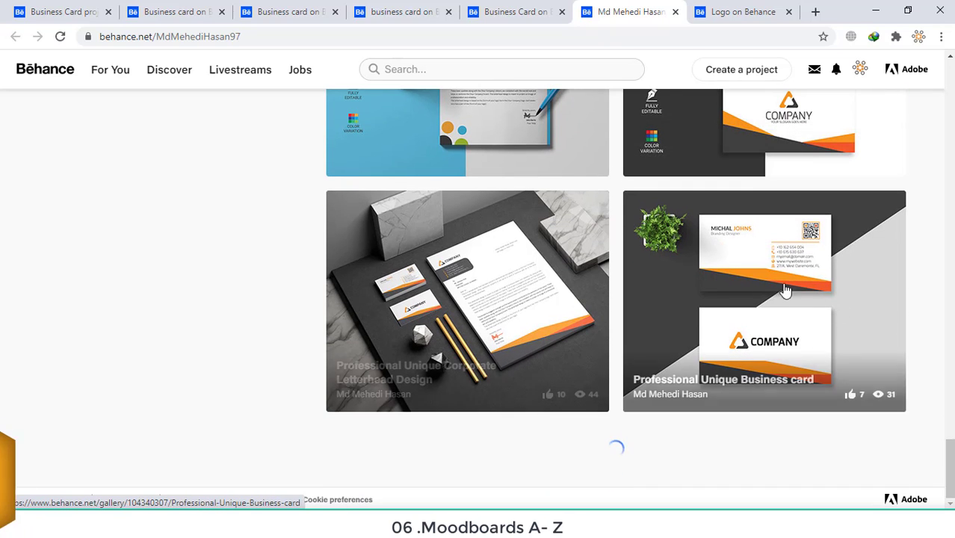
{"action": "scroll", "coordinate": [639, 324], "scroll_direction": "up", "scroll_amount": 2}
{"action": "scroll", "coordinate": [640, 324], "scroll_direction": "down", "scroll_amount": 2}
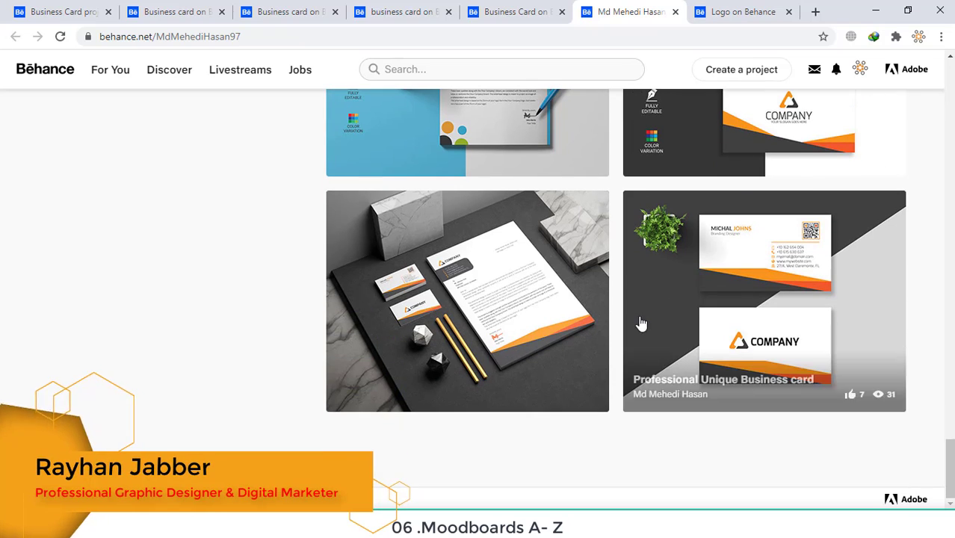
{"action": "scroll", "coordinate": [466, 319], "scroll_direction": "down", "scroll_amount": 5}
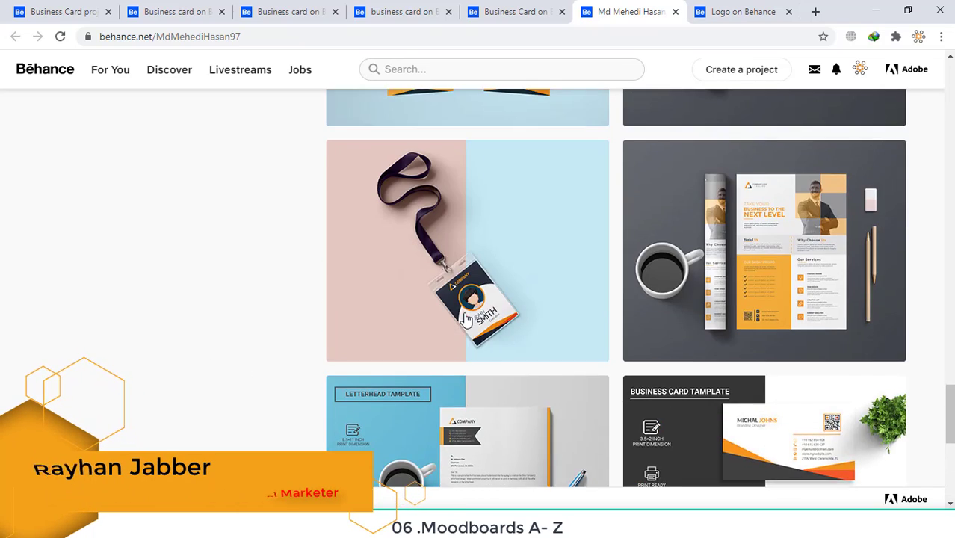
{"action": "scroll", "coordinate": [466, 319], "scroll_direction": "up", "scroll_amount": 3}
{"action": "scroll", "coordinate": [466, 319], "scroll_direction": "up", "scroll_amount": 5}
Look over the Logo moodboard after briefly checking an earlier business card project.
{"action": "left_click", "coordinate": [720, 9]}
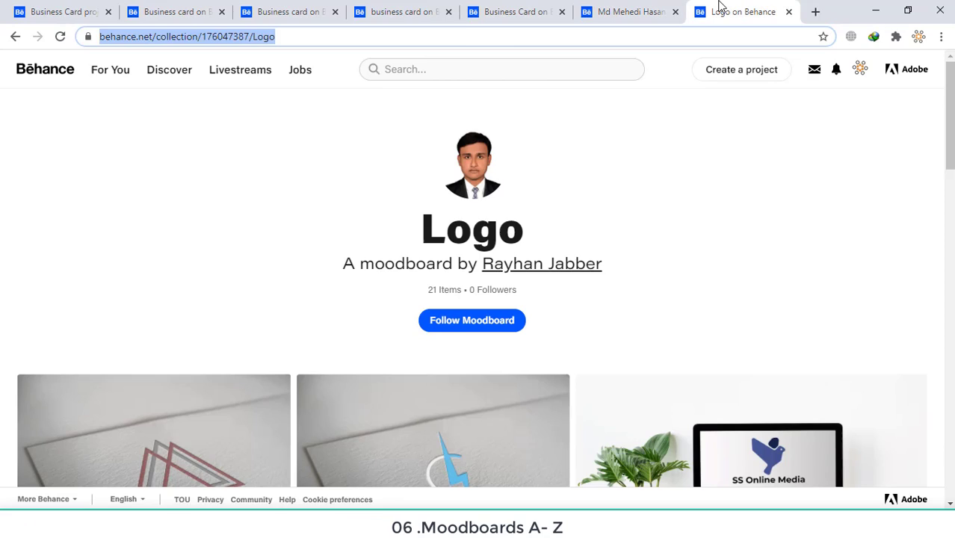
{"action": "left_click", "coordinate": [183, 9]}
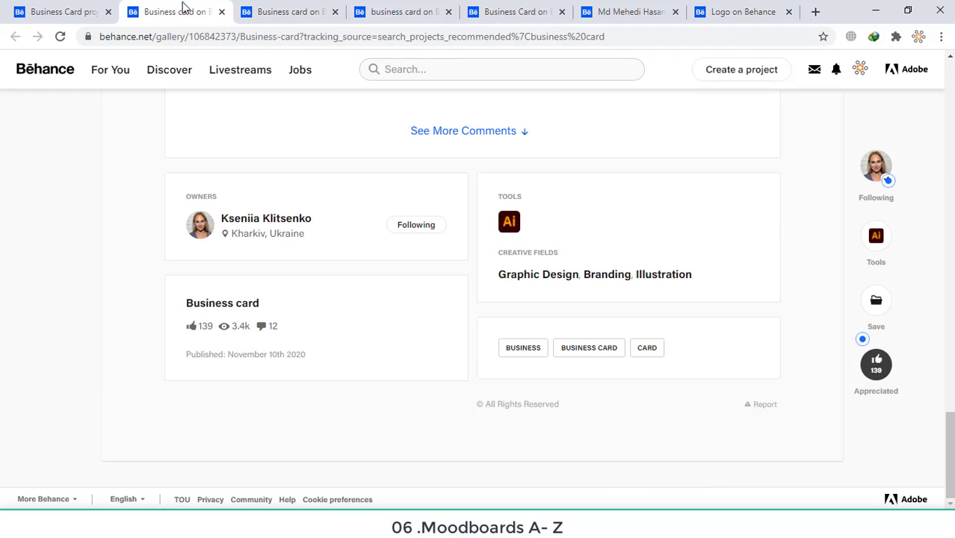
{"action": "left_click", "coordinate": [700, 6]}
{"action": "scroll", "coordinate": [443, 241], "scroll_direction": "down", "scroll_amount": 5}
{"action": "scroll", "coordinate": [443, 241], "scroll_direction": "down", "scroll_amount": 5}
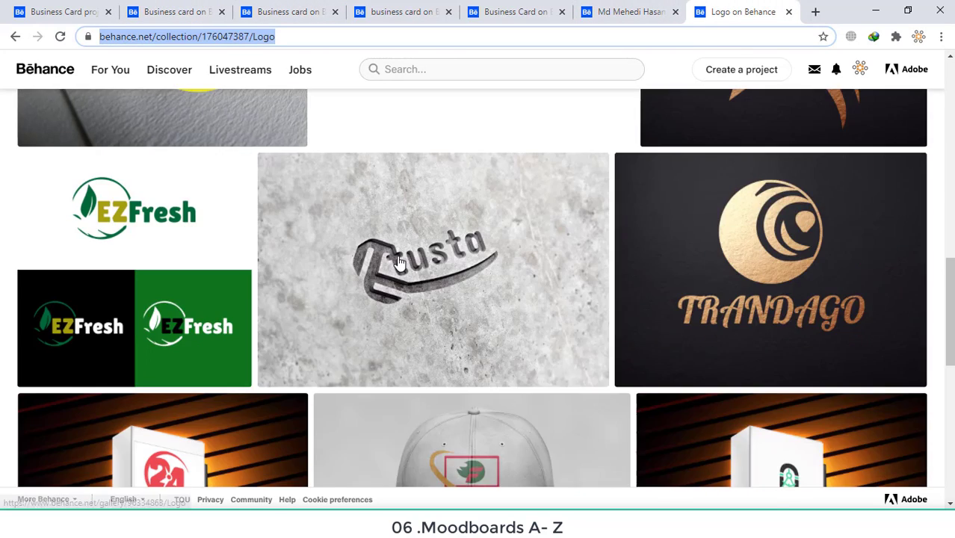
{"action": "scroll", "coordinate": [402, 264], "scroll_direction": "down", "scroll_amount": 5}
{"action": "scroll", "coordinate": [401, 264], "scroll_direction": "down", "scroll_amount": 3}
{"action": "scroll", "coordinate": [404, 270], "scroll_direction": "up", "scroll_amount": 4}
{"action": "scroll", "coordinate": [411, 279], "scroll_direction": "up", "scroll_amount": 5}
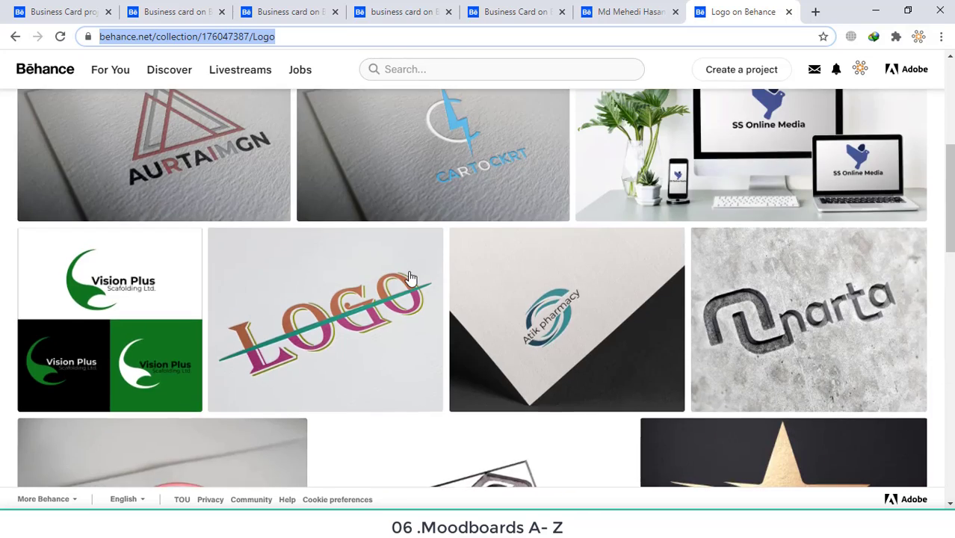
{"action": "scroll", "coordinate": [407, 279], "scroll_direction": "up", "scroll_amount": 5}
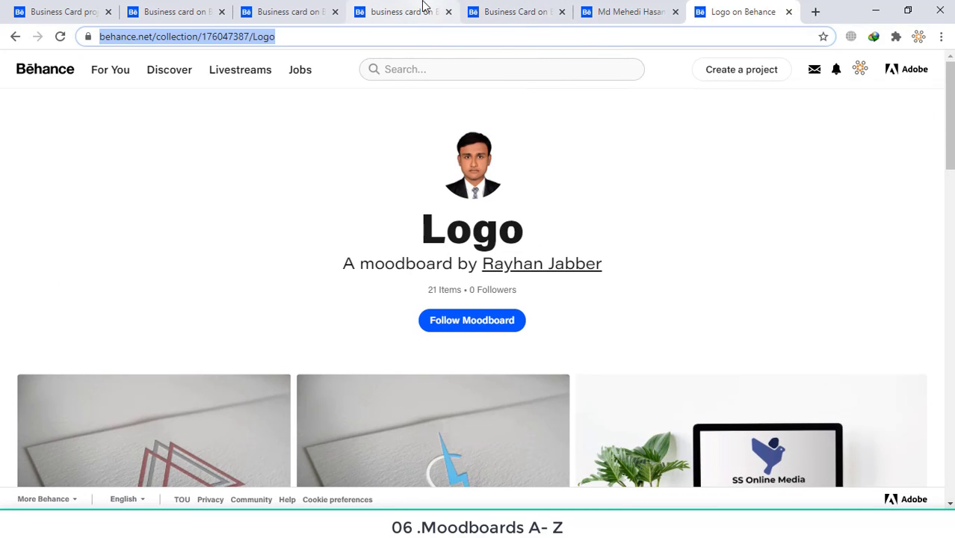
Close the four business card projects, the other designer's profile and the Logo moodboard.
{"action": "left_click", "coordinate": [194, 10]}
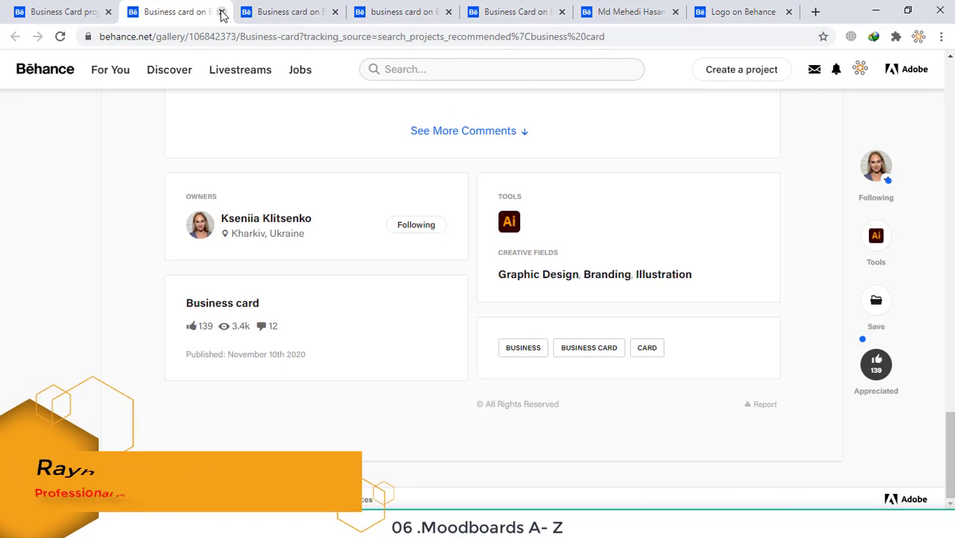
{"action": "left_click", "coordinate": [222, 12]}
{"action": "left_click", "coordinate": [223, 12]}
{"action": "left_click", "coordinate": [223, 12]}
{"action": "left_click", "coordinate": [223, 12]}
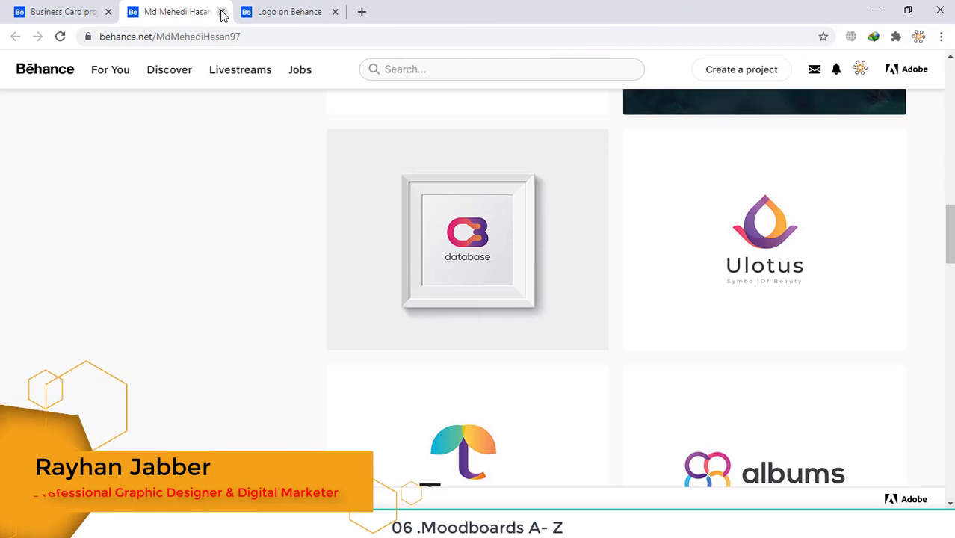
{"action": "left_click", "coordinate": [222, 12]}
{"action": "left_click", "coordinate": [222, 12]}
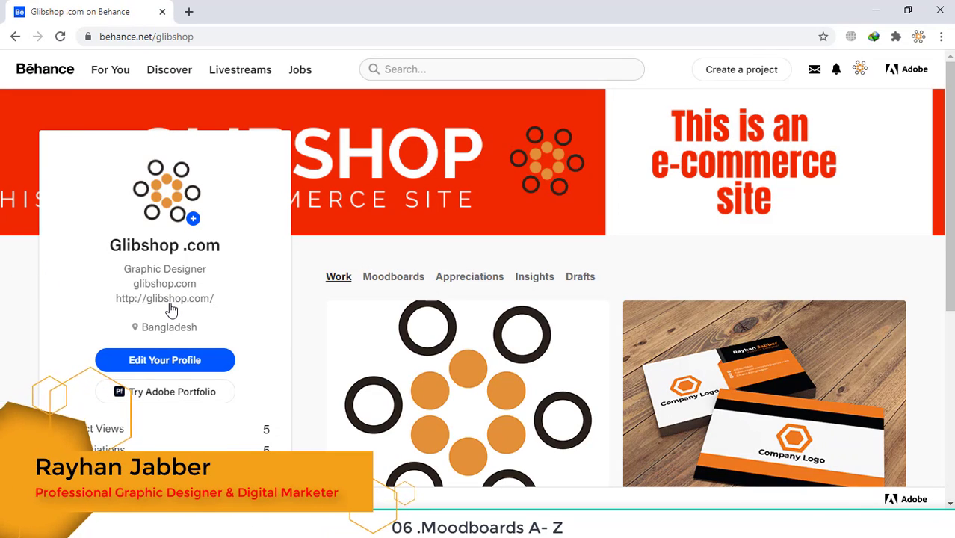
Scroll the Glibshop profile down through its Work projects and back to the top.
{"action": "scroll", "coordinate": [426, 285], "scroll_direction": "down", "scroll_amount": 5}
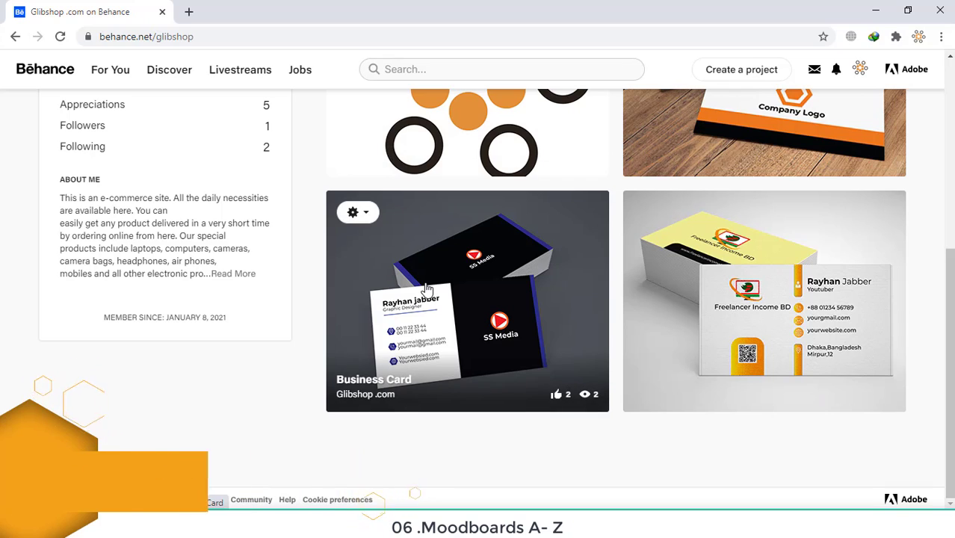
{"action": "scroll", "coordinate": [427, 289], "scroll_direction": "up", "scroll_amount": 5}
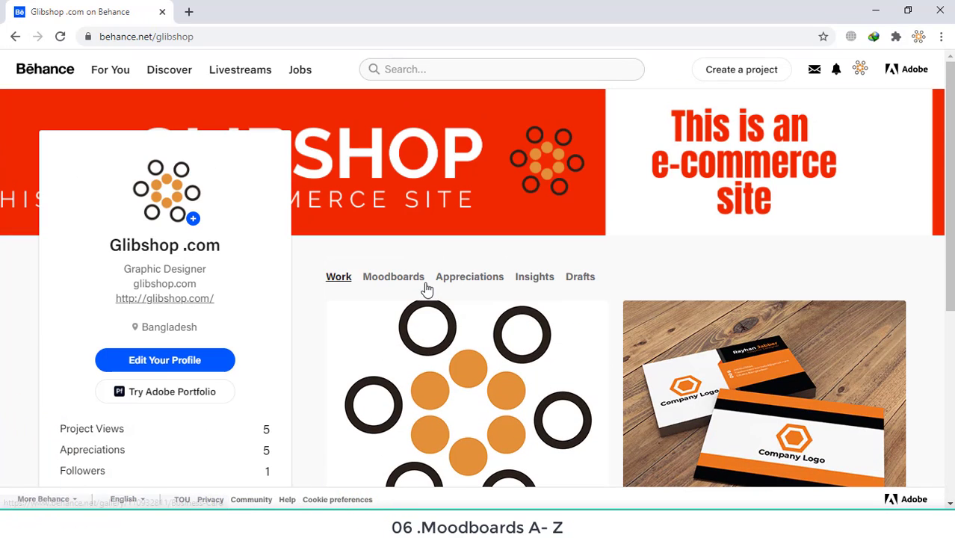